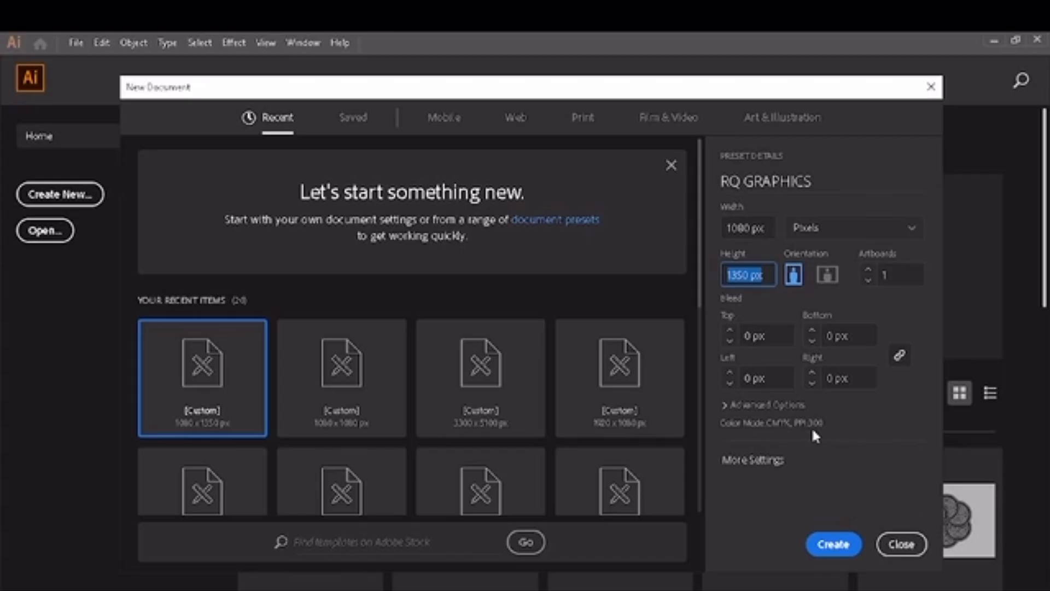
Step: Create a new 1080 x 1350 px portrait document named RQ GRAPHICS with one artboard
click(835, 546)
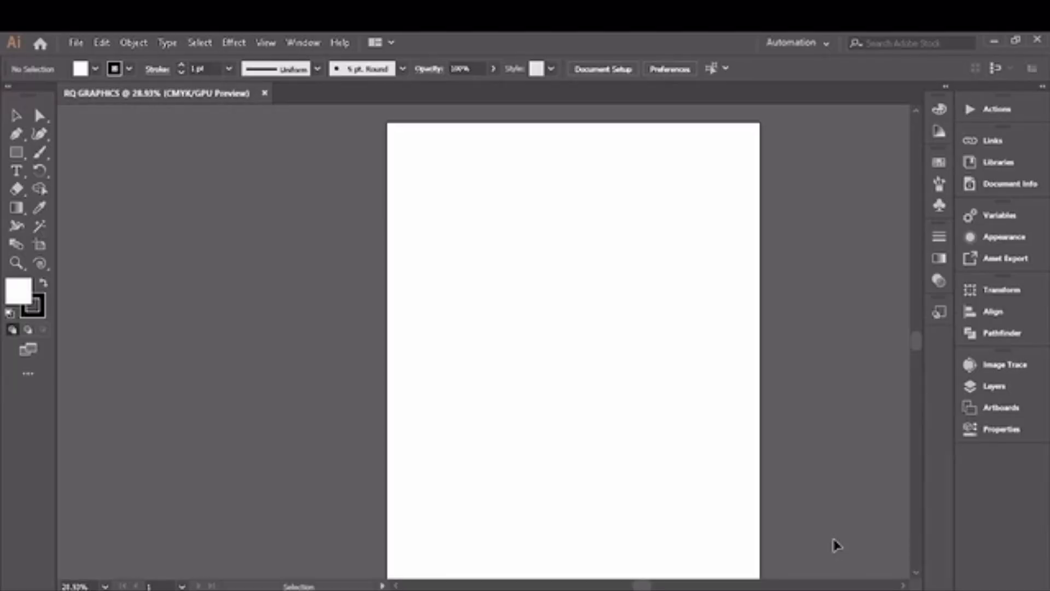
drag(16, 263, 73, 283)
double_click(16, 265)
click(16, 116)
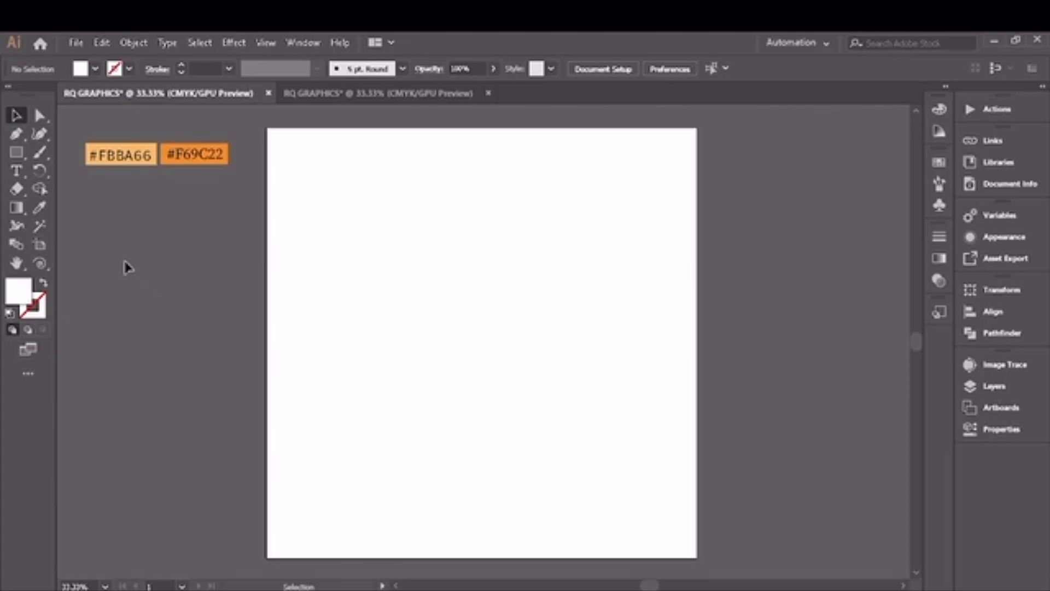
Step: Draw a rectangle covering the entire artboard as the background
drag(17, 152, 116, 157)
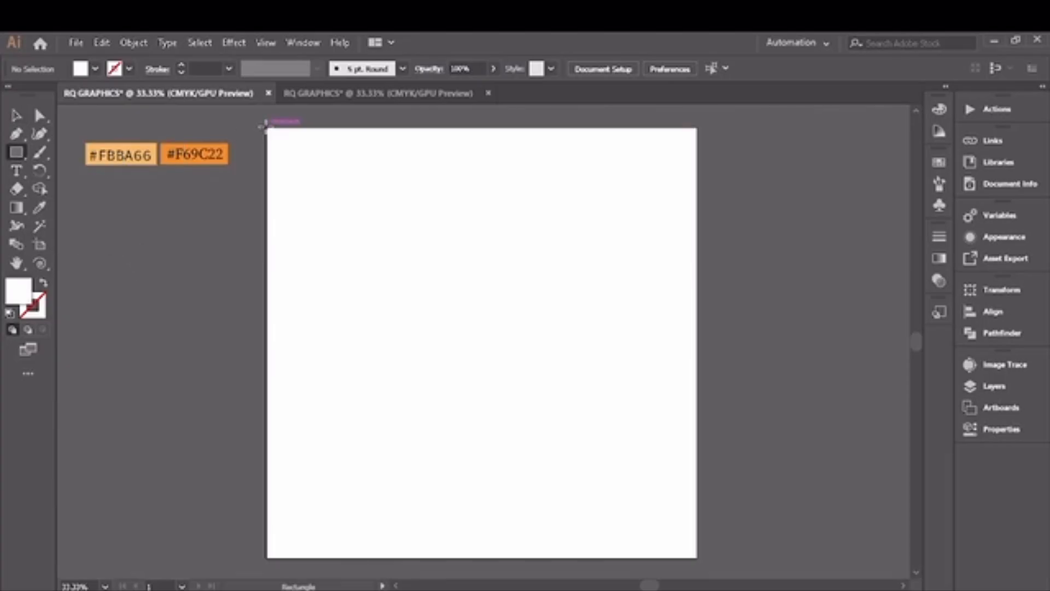
drag(265, 128, 698, 558)
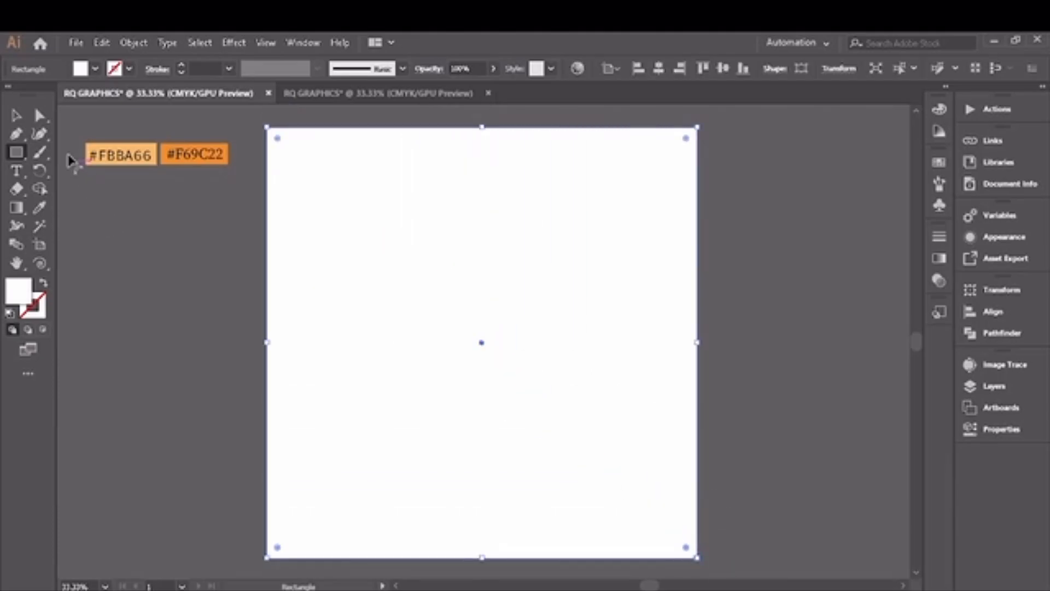
click(16, 117)
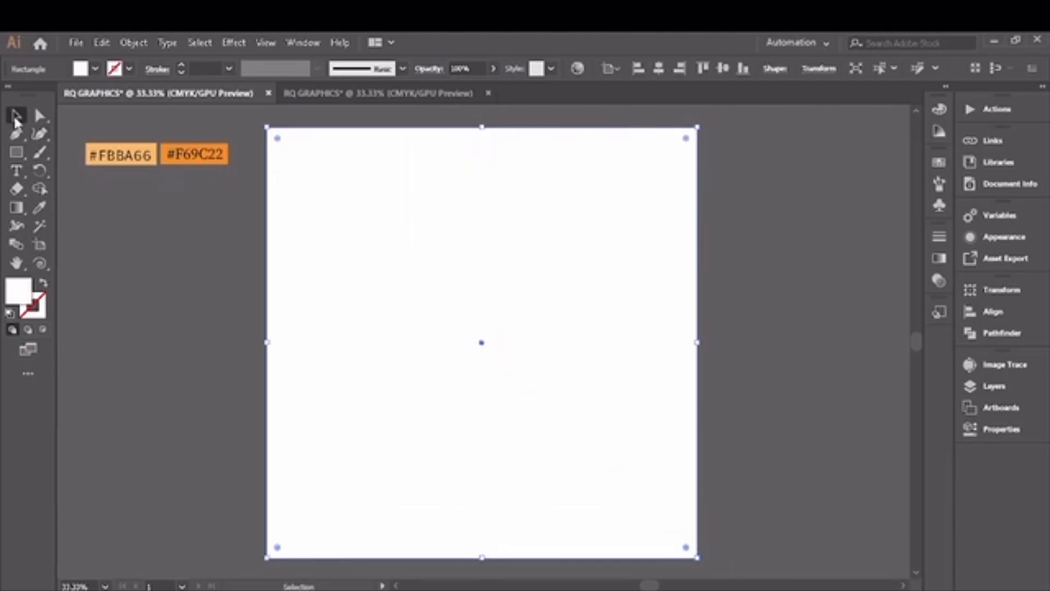
Step: Fill the background rectangle with the orange gradient and set the gradient type to radial
click(941, 261)
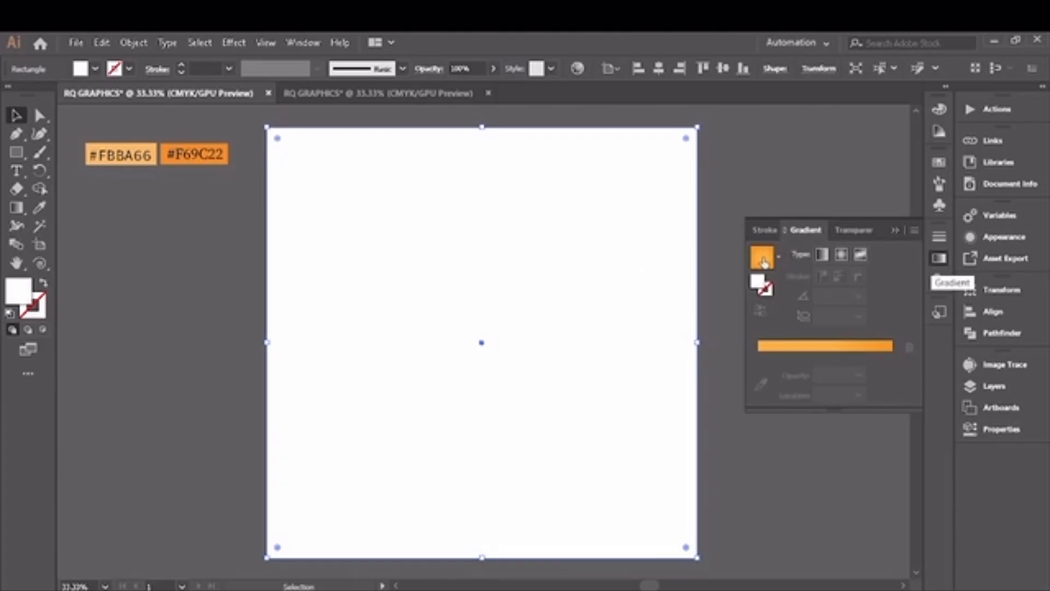
click(764, 261)
click(842, 254)
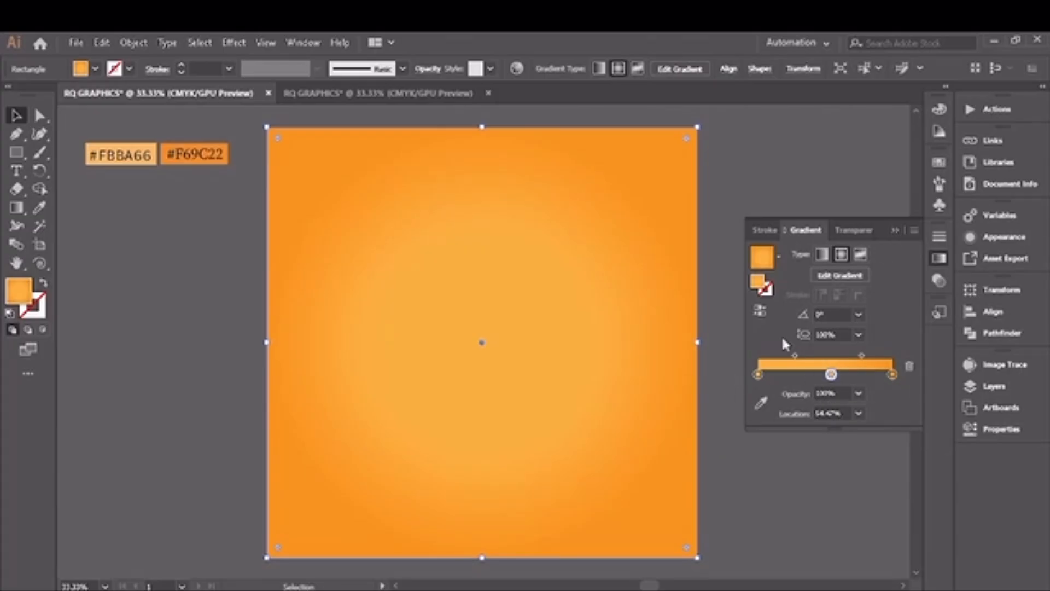
click(893, 228)
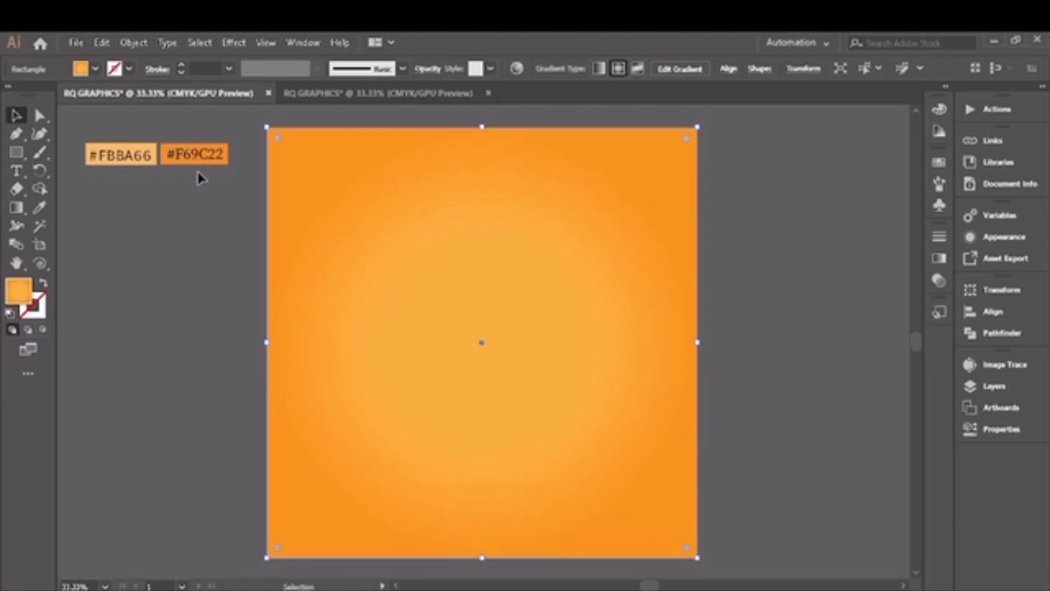
Step: Lock the gradient background rectangle
click(132, 43)
mouse_move(257, 132)
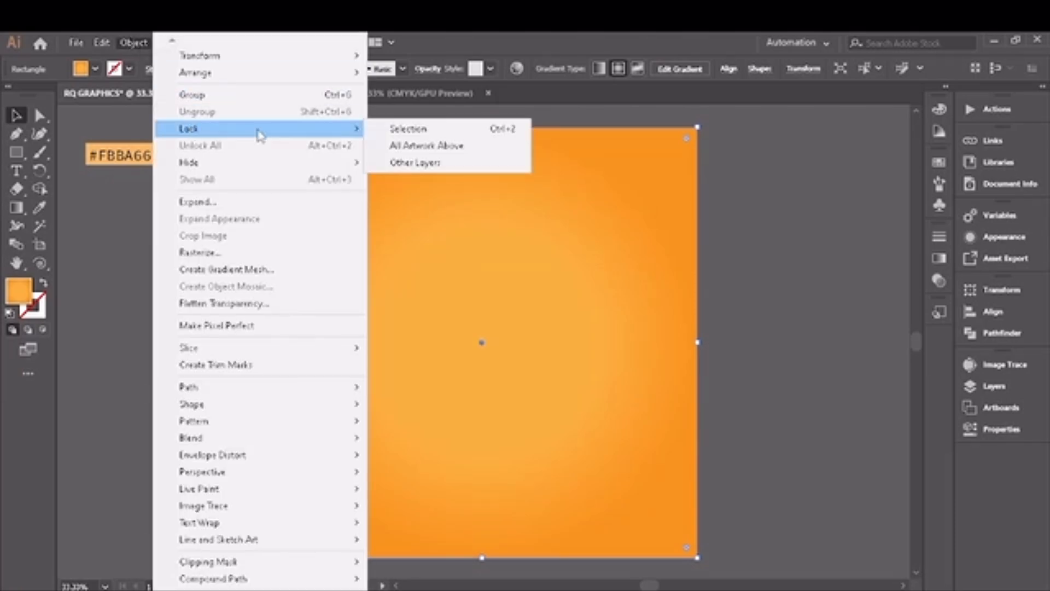
click(421, 129)
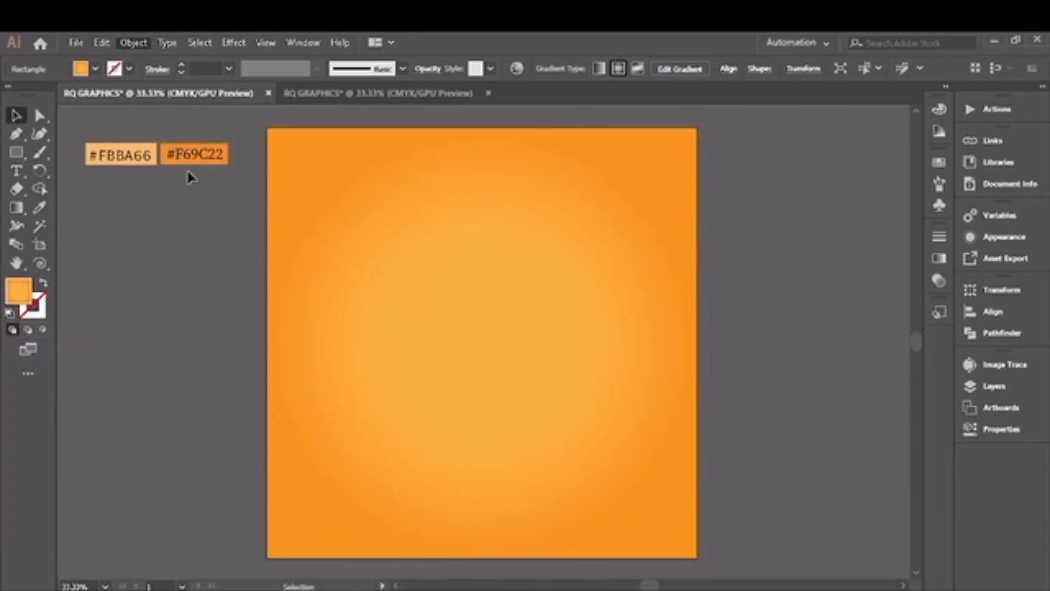
Step: Create a 3-point star with radii of 25 px and 50 px on the artboard and fill it white
click(16, 153)
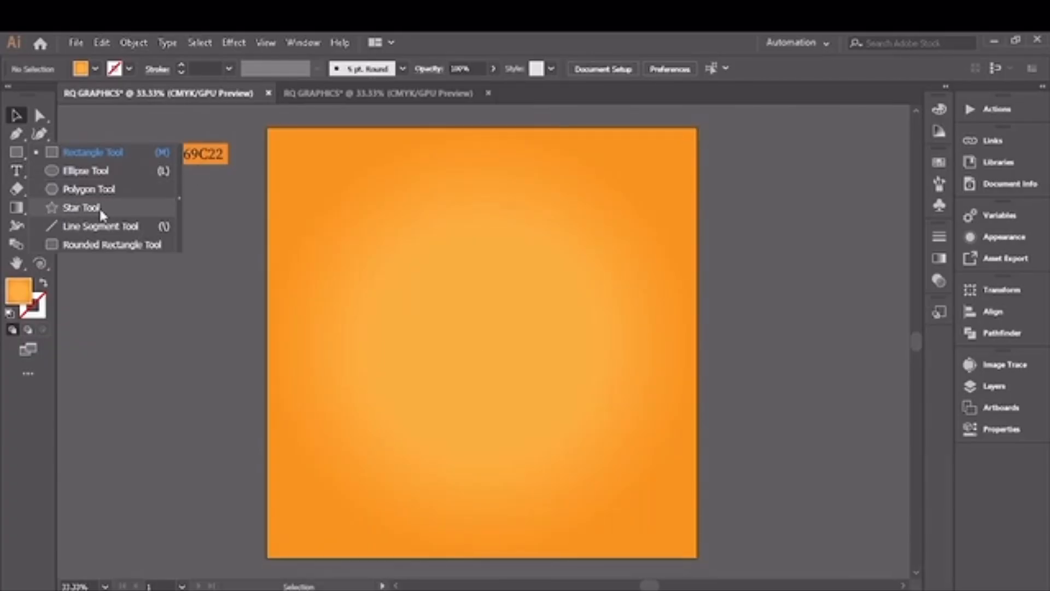
click(82, 208)
click(468, 277)
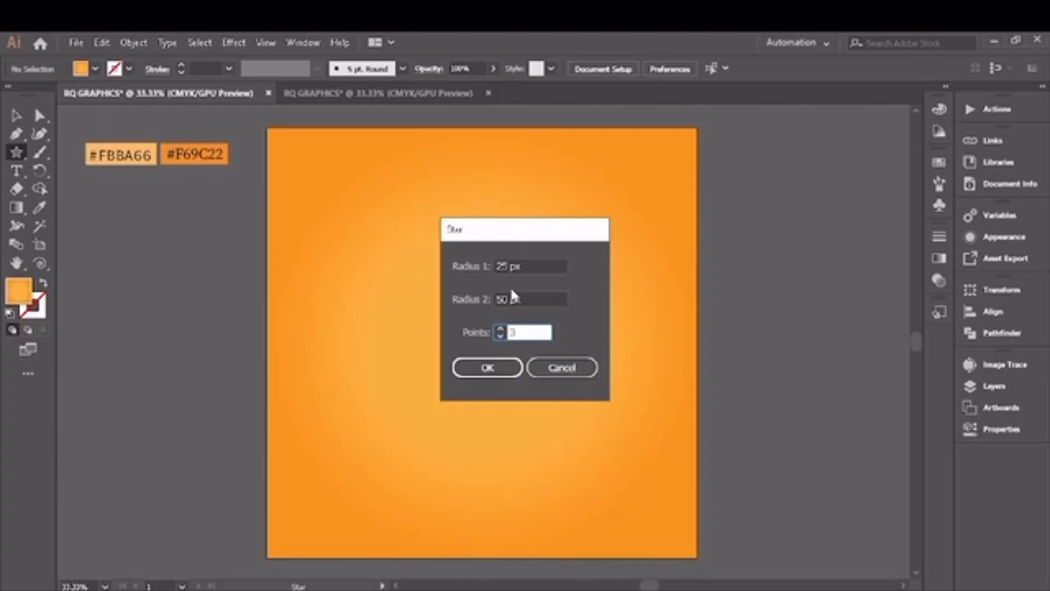
click(486, 369)
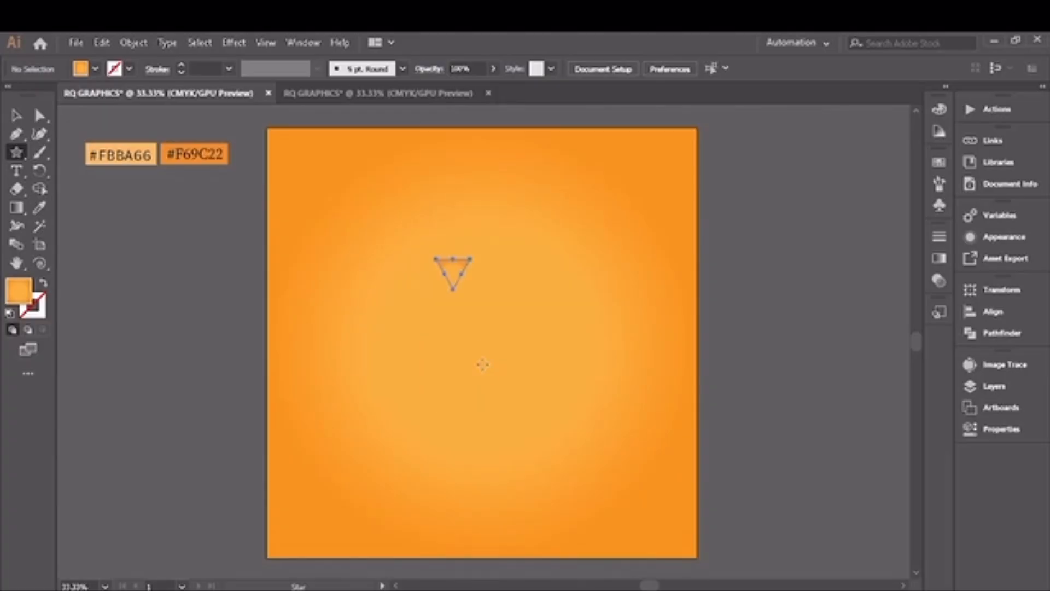
click(108, 74)
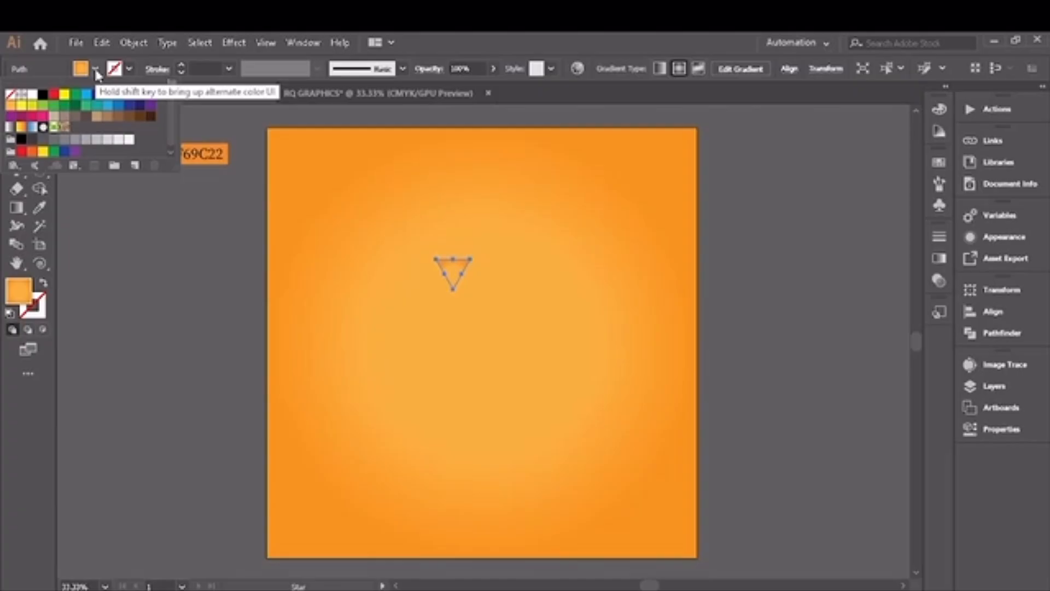
click(32, 94)
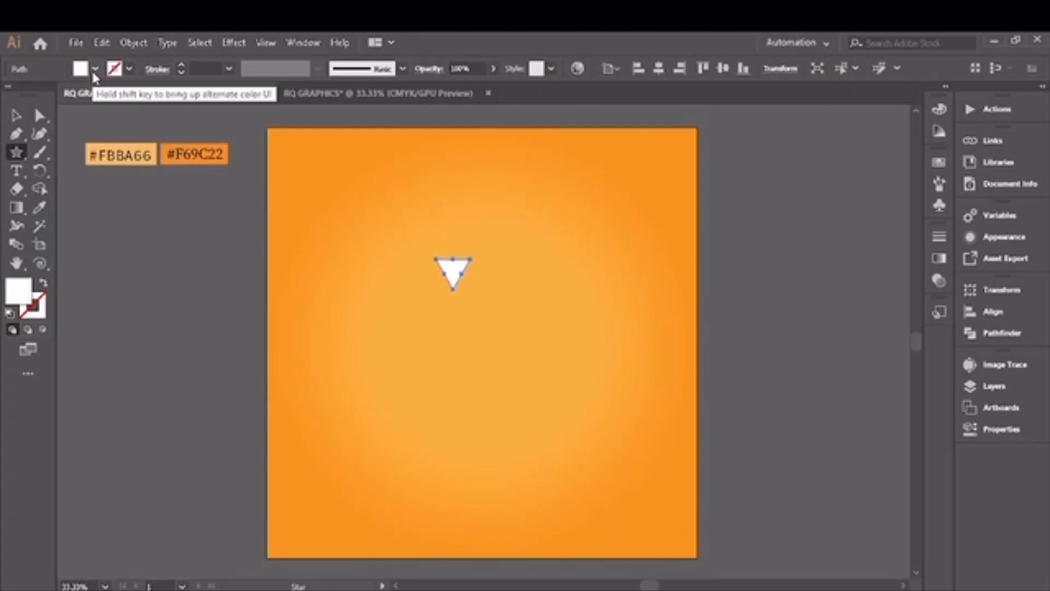
Step: Stretch the white triangle into a long, narrow ray and place it with its tip near the artboard's centre
click(16, 116)
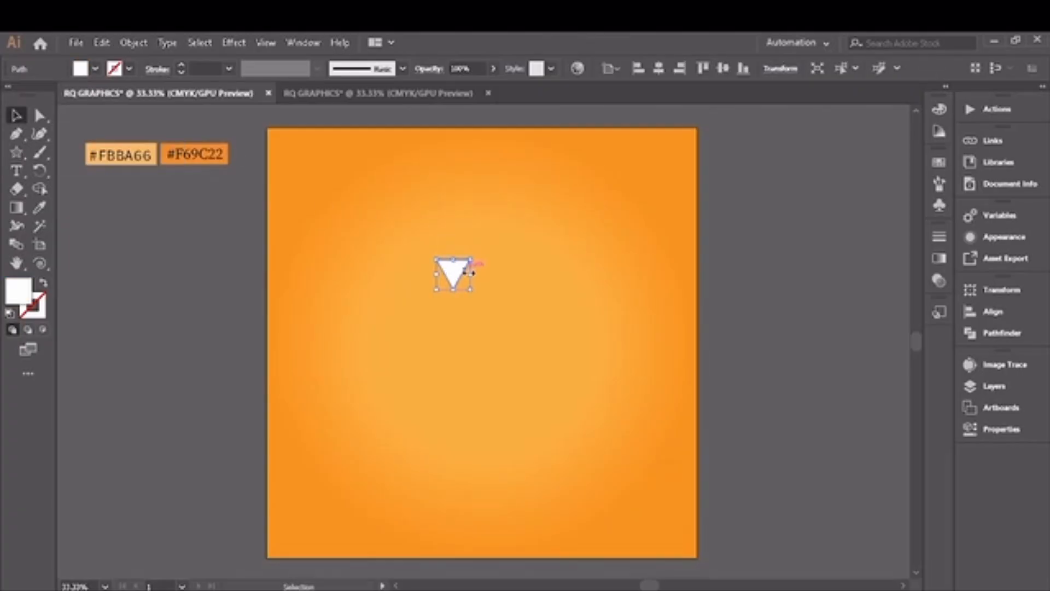
drag(472, 274, 450, 491)
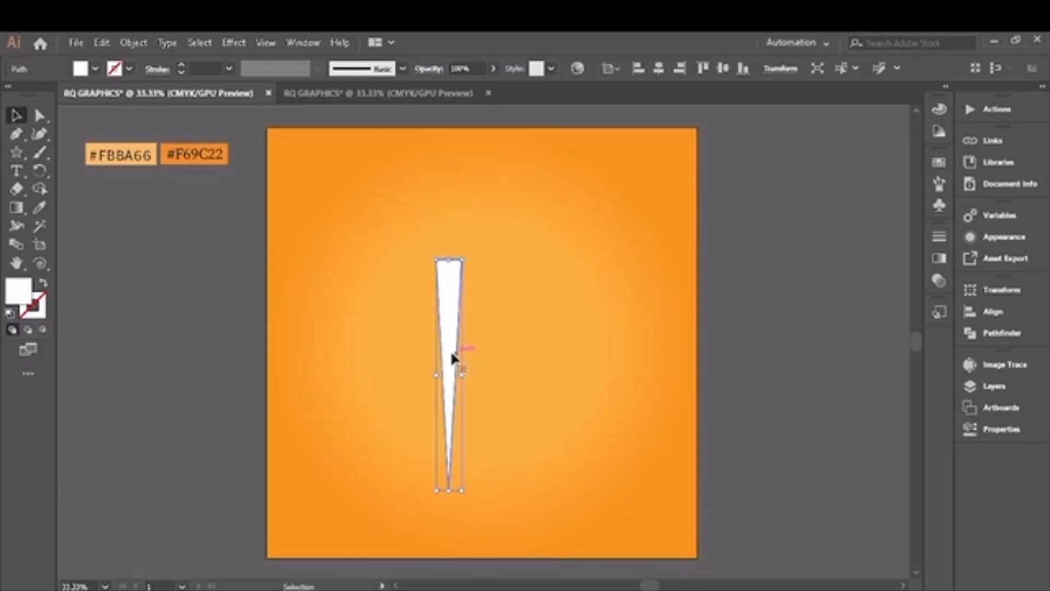
drag(452, 358, 470, 266)
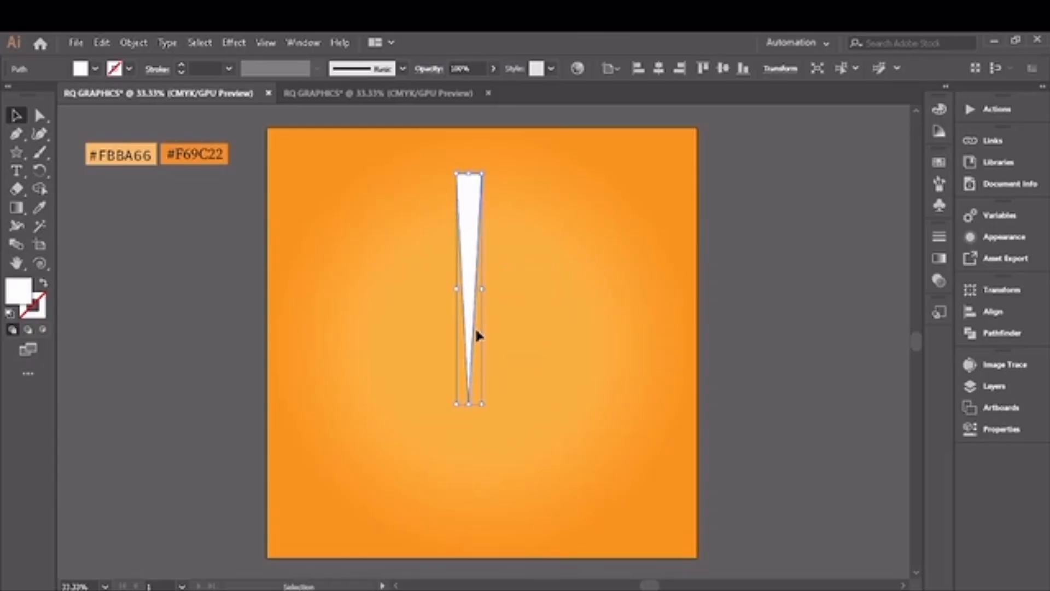
drag(469, 403, 469, 462)
drag(470, 357, 479, 280)
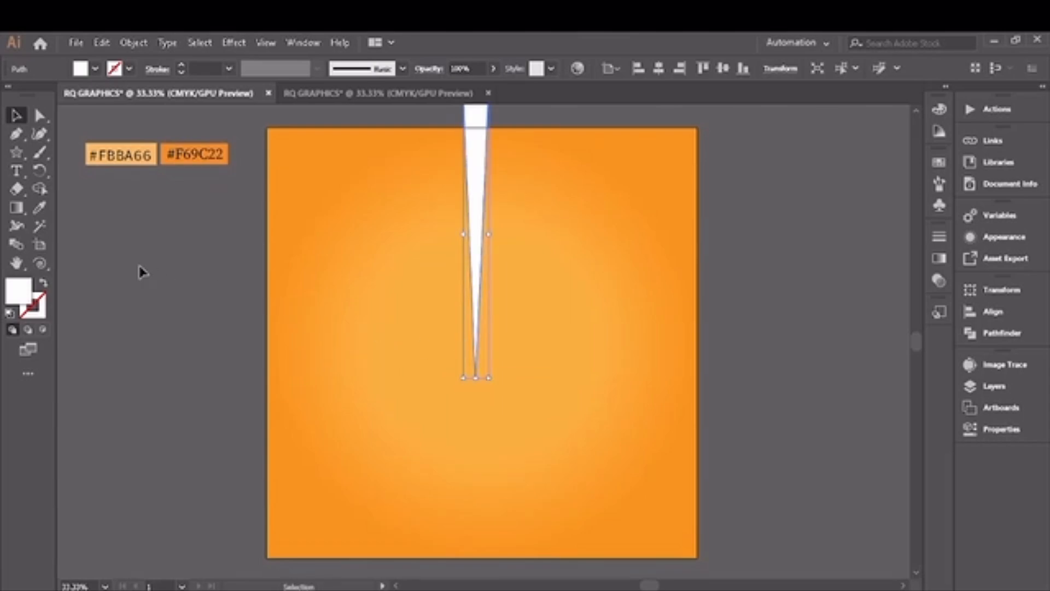
Step: Make a copy of the ray rotated 18° around its lower tip
click(42, 171)
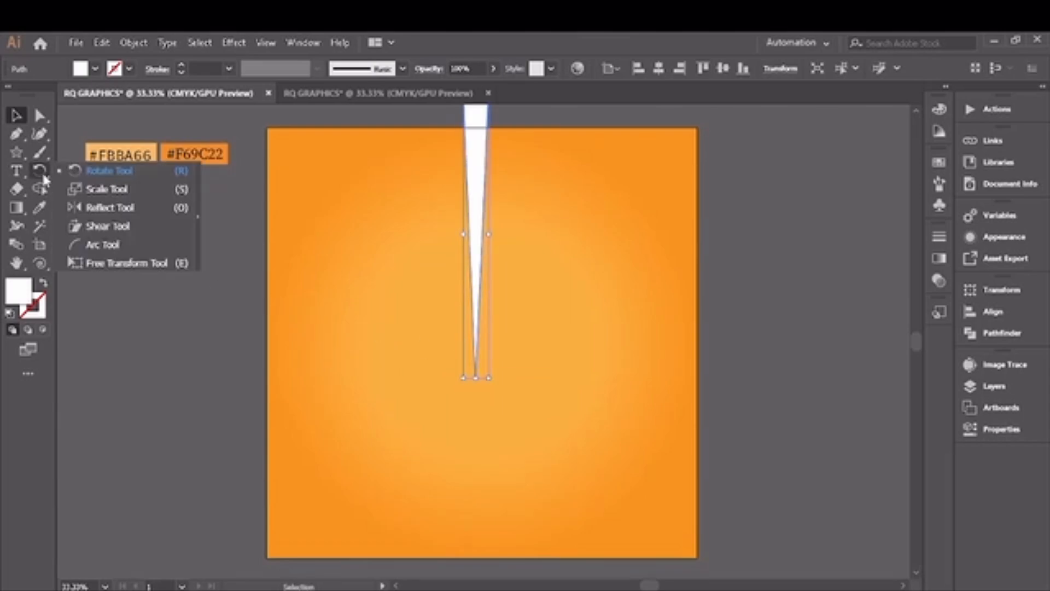
click(110, 171)
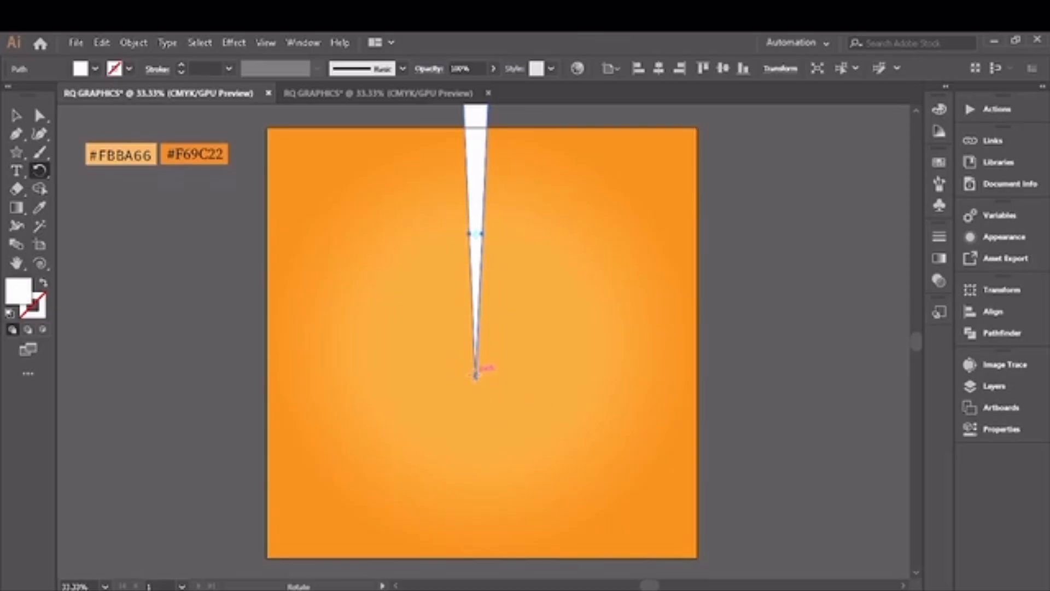
alt+click(476, 378)
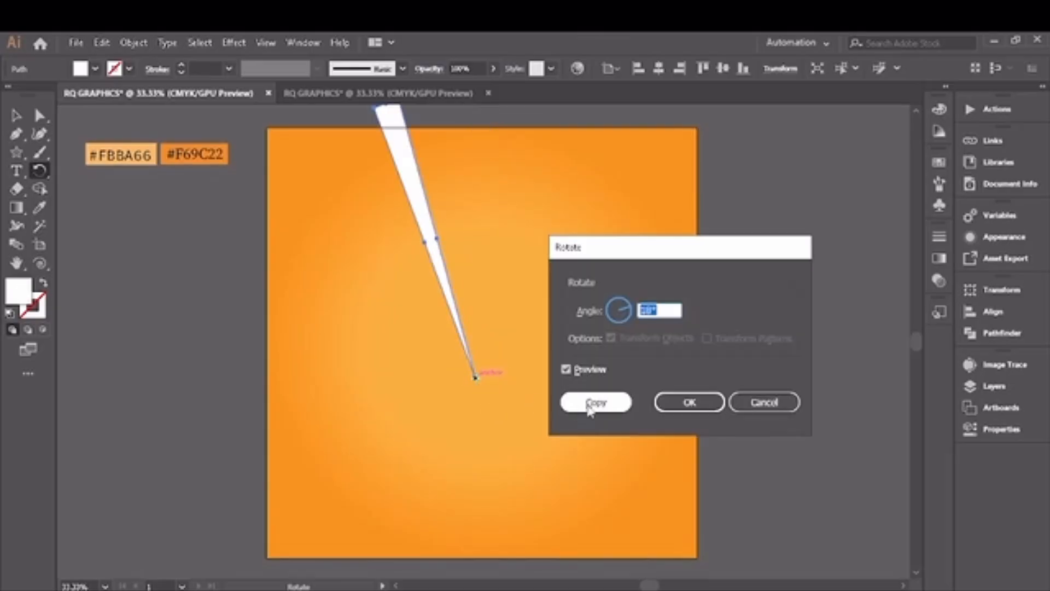
text(15)
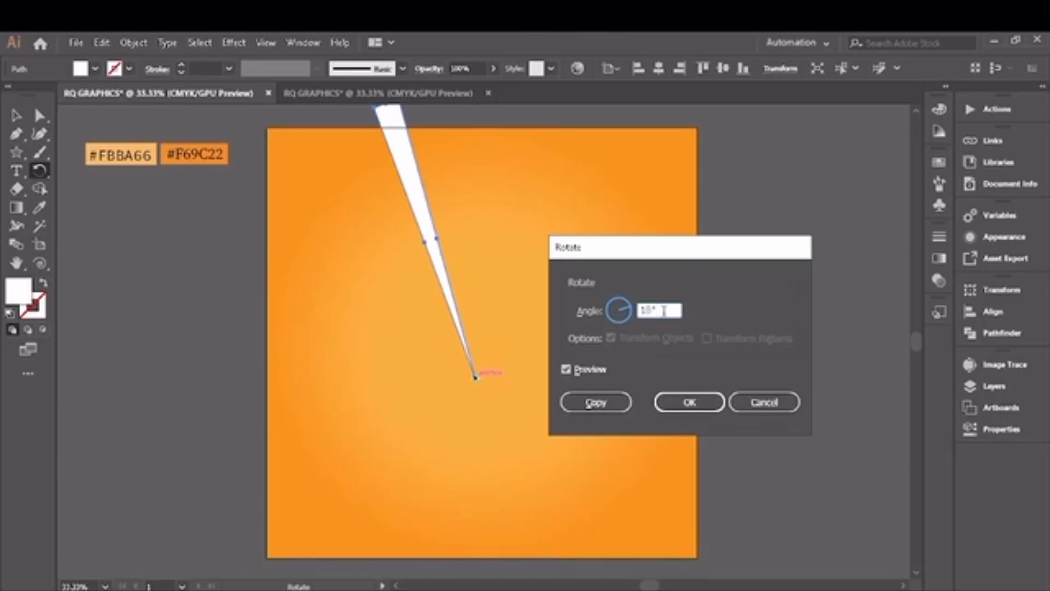
click(597, 403)
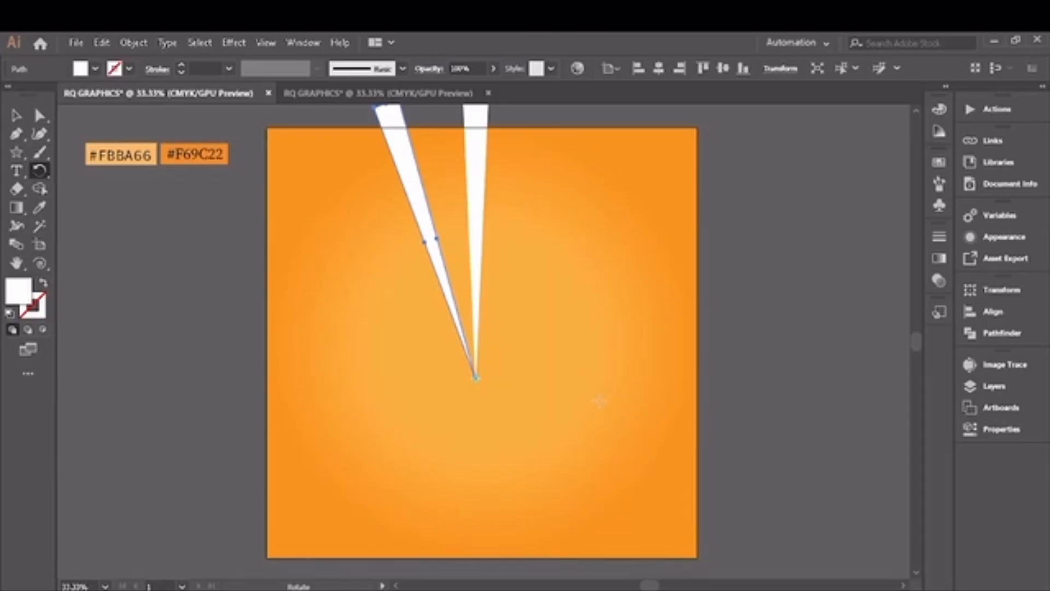
Step: Repeat the rotated copy until the rays form a full circle
key(ctrl+d)
key(ctrl+d)
key(ctrl+d)
key(ctrl+d)
key(ctrl+d)
key(ctrl+d)
key(ctrl+d)
key(ctrl+d)
key(ctrl+d)
key(ctrl+d)
key(ctrl+d)
key(ctrl+d)
key(ctrl+d)
key(ctrl+d)
key(ctrl+d)
key(ctrl+d)
key(ctrl+d)
key(ctrl+d)
key(ctrl+d)
key(ctrl+d)
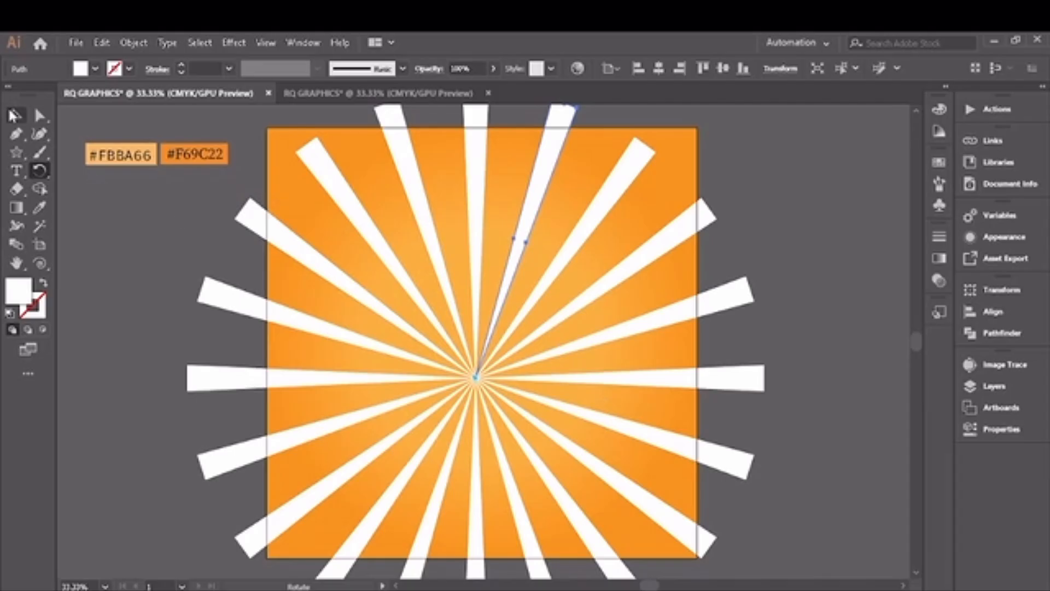
Step: Select all the rays, scale them up from their common centre well beyond the artboard's sides, and group them
click(17, 122)
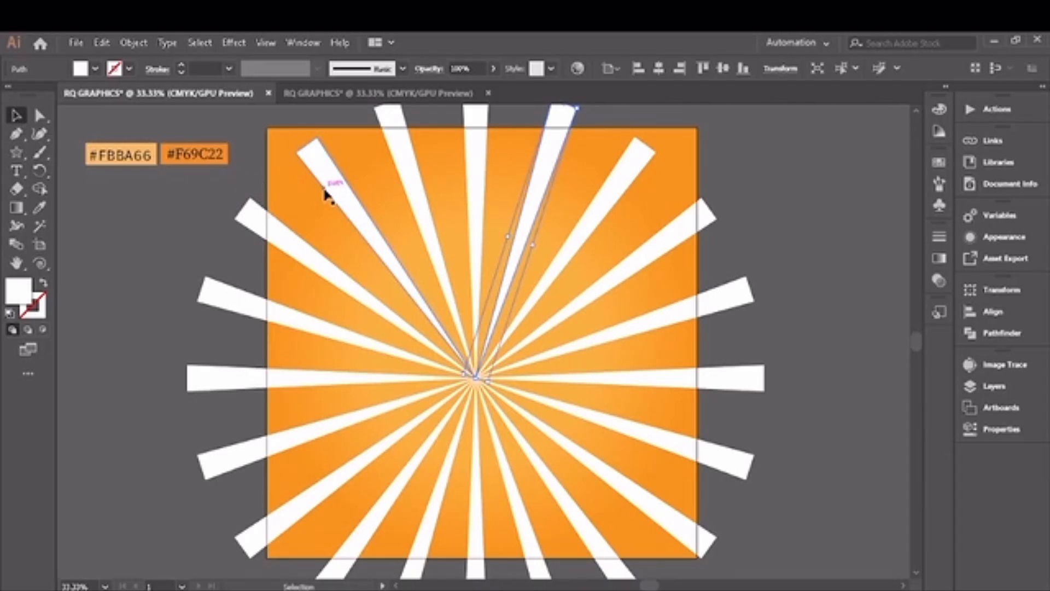
click(692, 525)
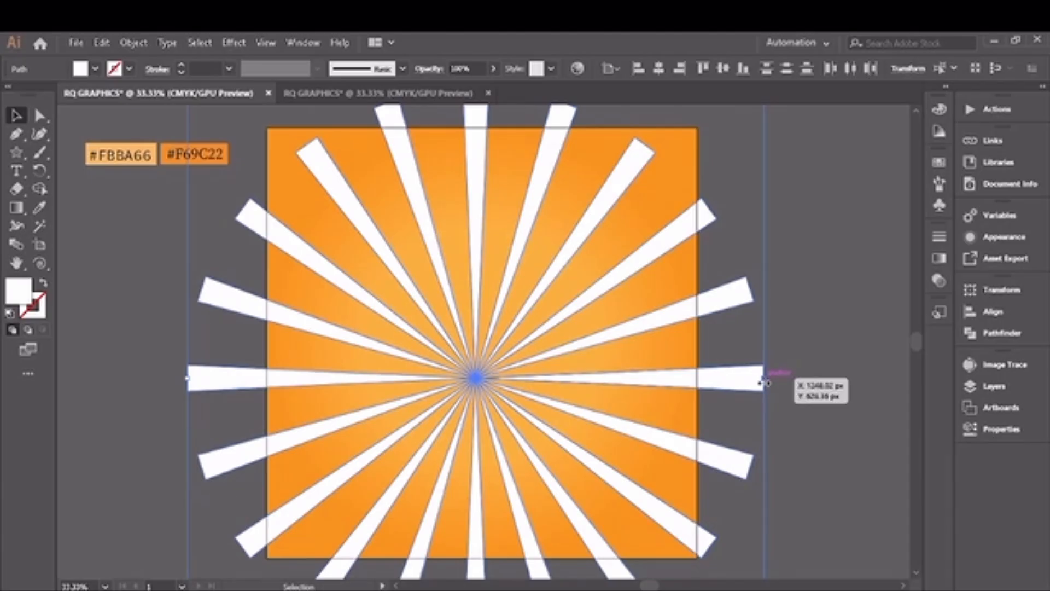
drag(767, 379, 813, 421)
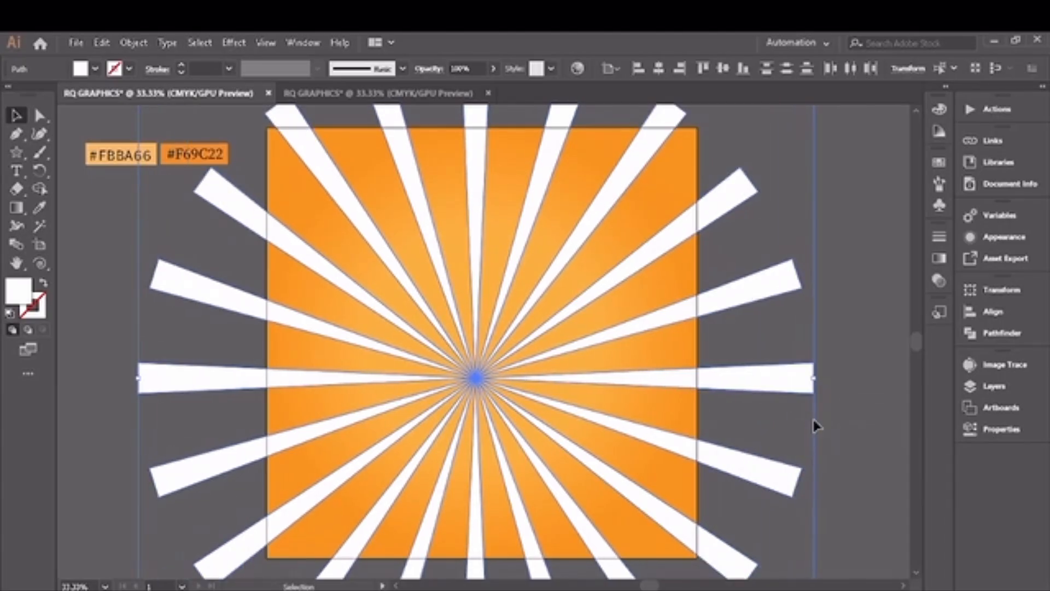
right_click(640, 379)
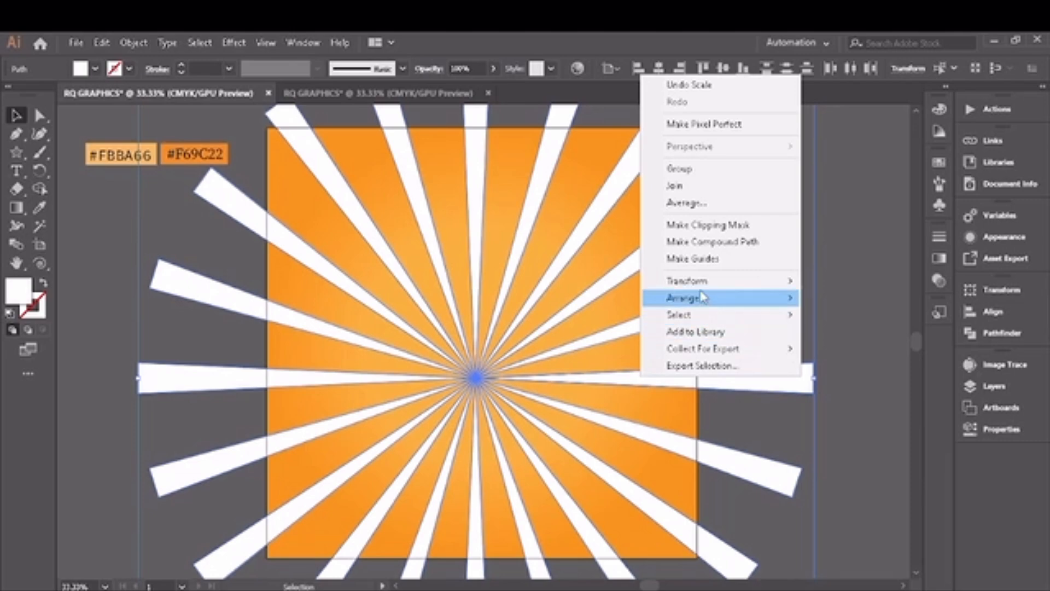
click(684, 180)
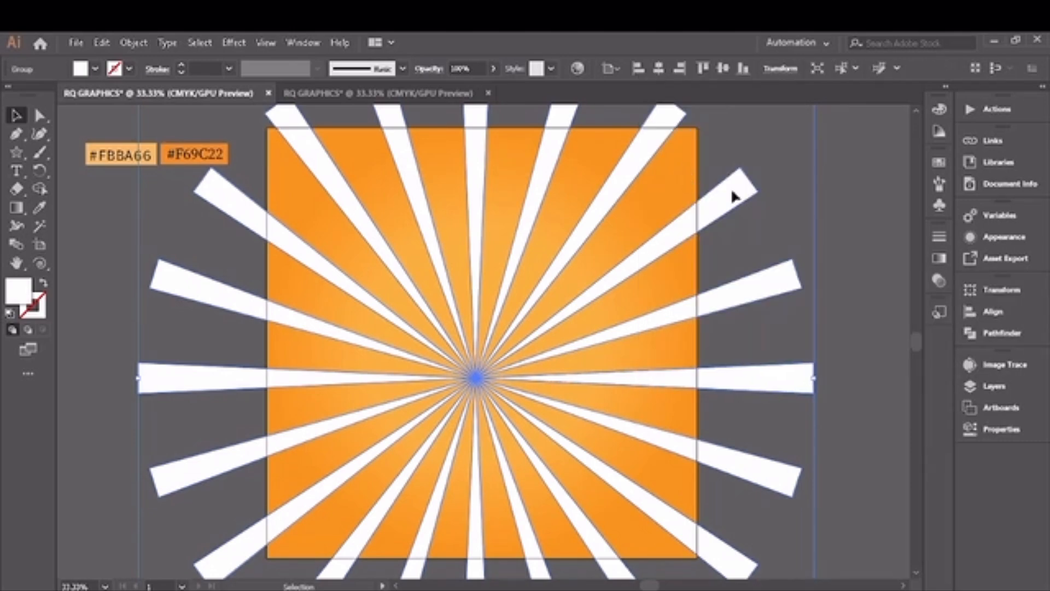
Step: Lower the opacity of the ray group to 9%
click(938, 282)
click(883, 253)
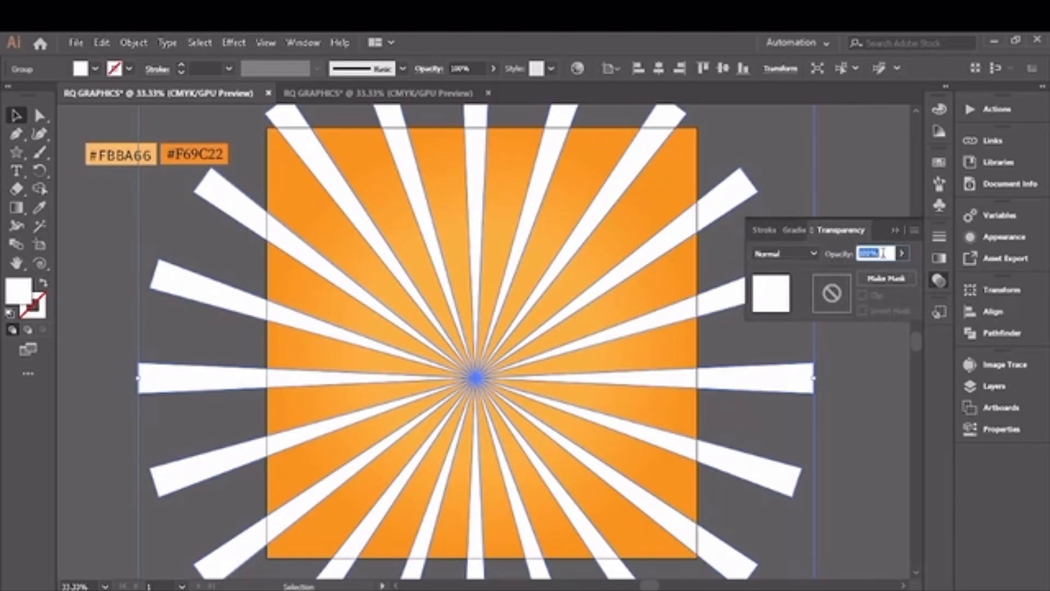
text(40)
key(Return)
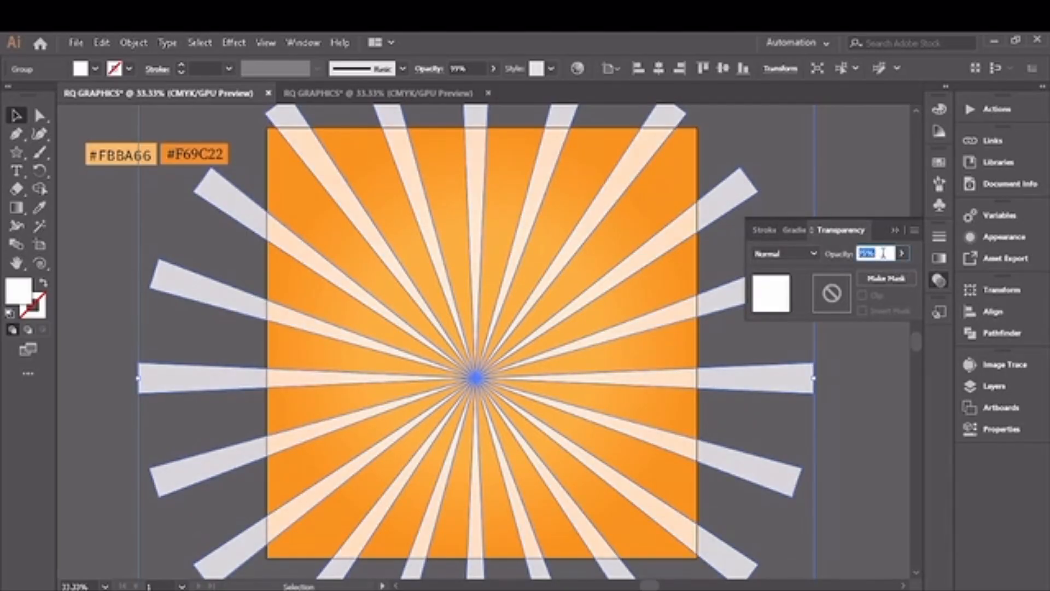
key(shift+Down)
key(shift+Down)
key(shift+Down)
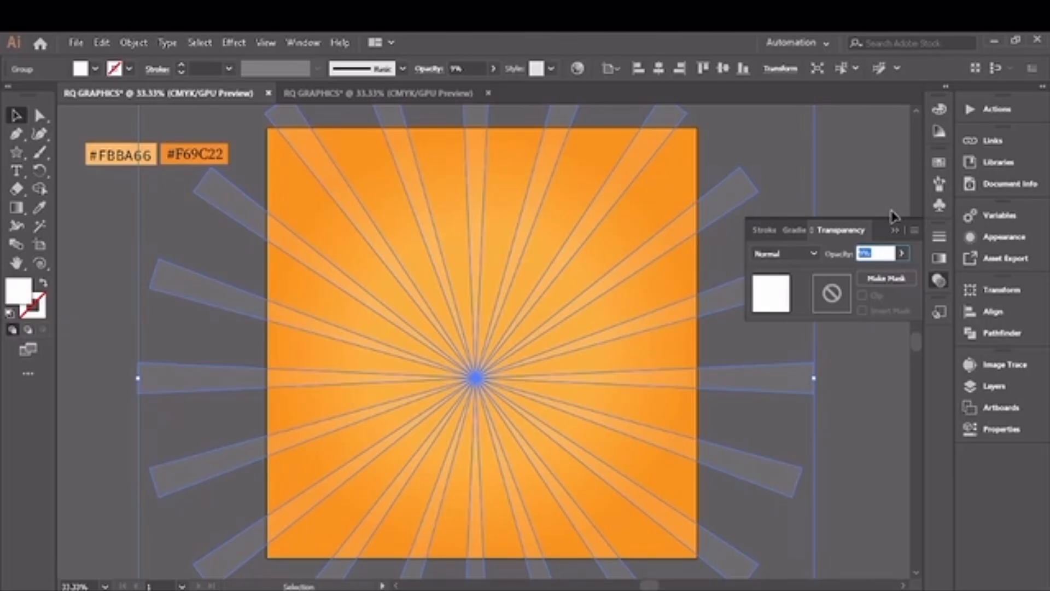
click(896, 231)
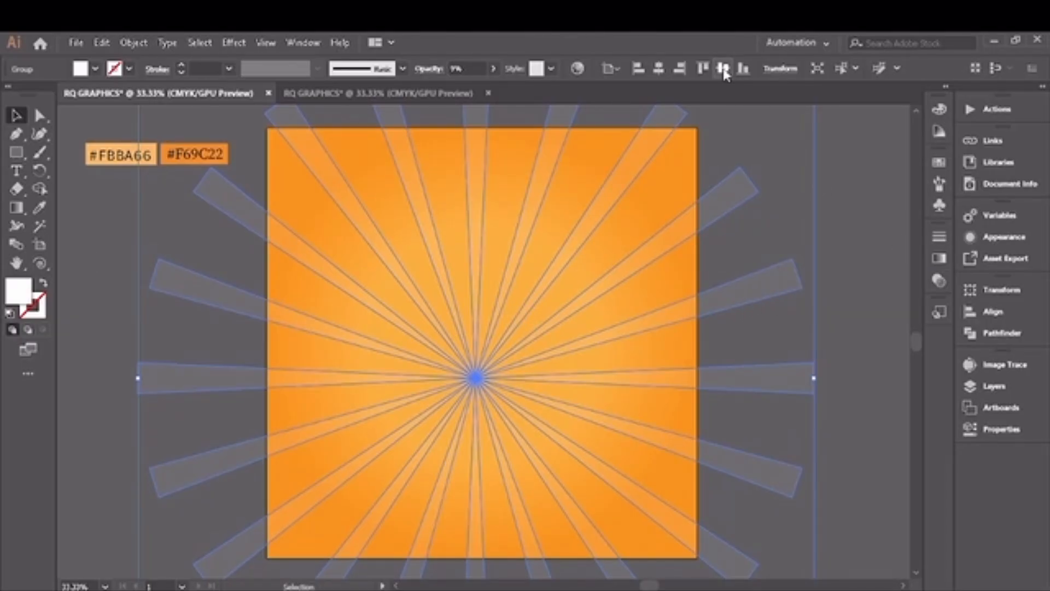
Step: Centre the ray group vertically and horizontally on the artboard
click(723, 68)
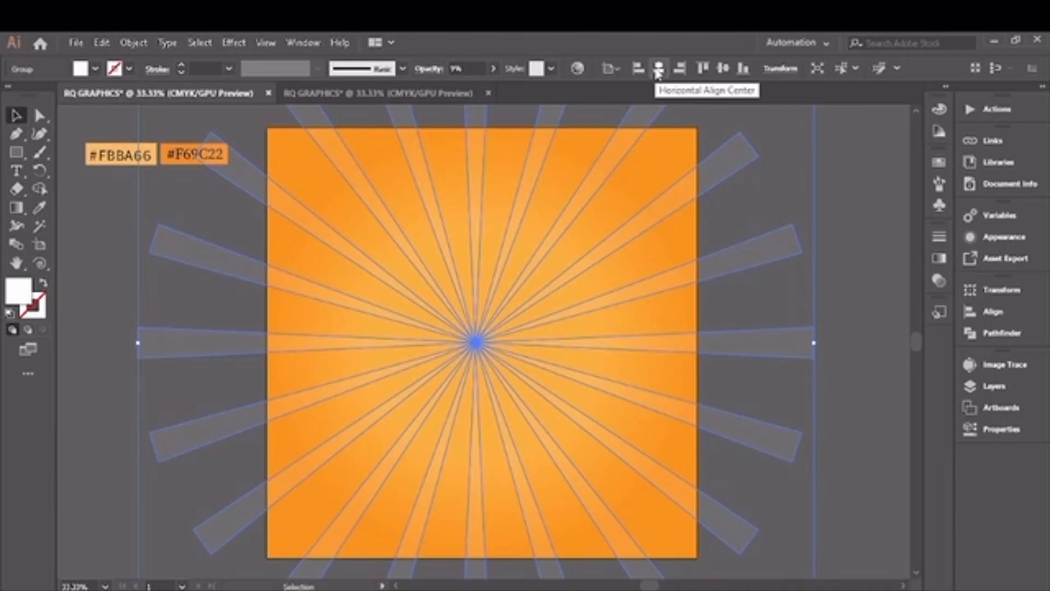
click(658, 69)
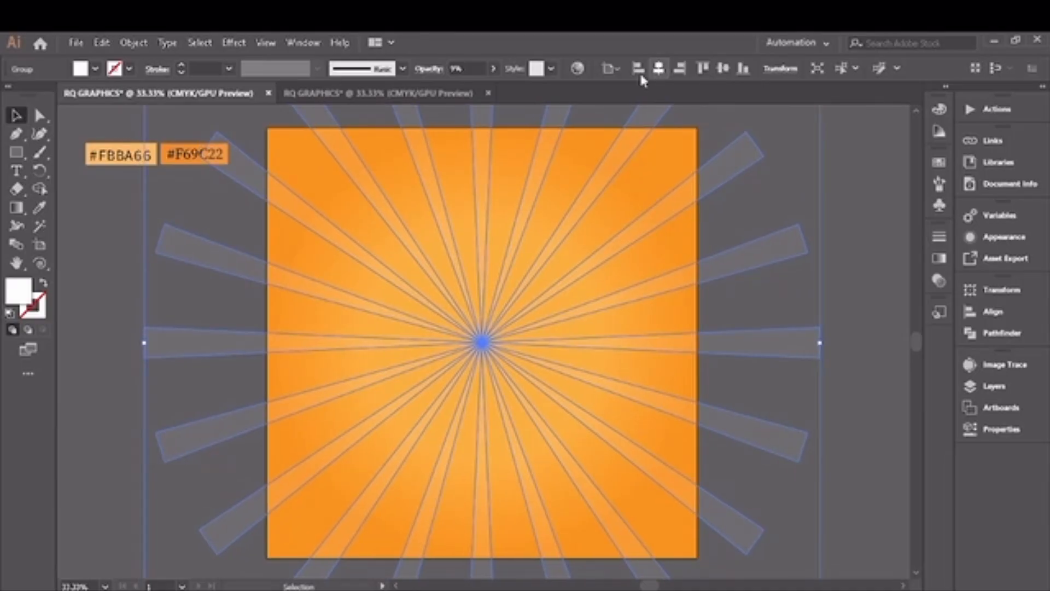
Step: Draw a rectangle covering the whole artboard and use it as a clipping mask for the ray group
right_click(20, 157)
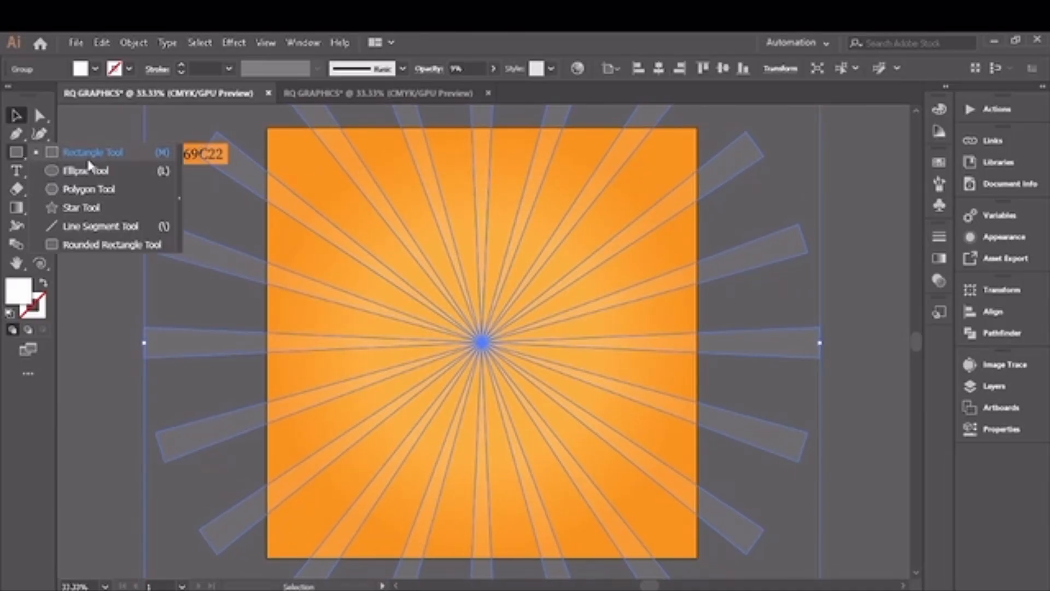
click(86, 158)
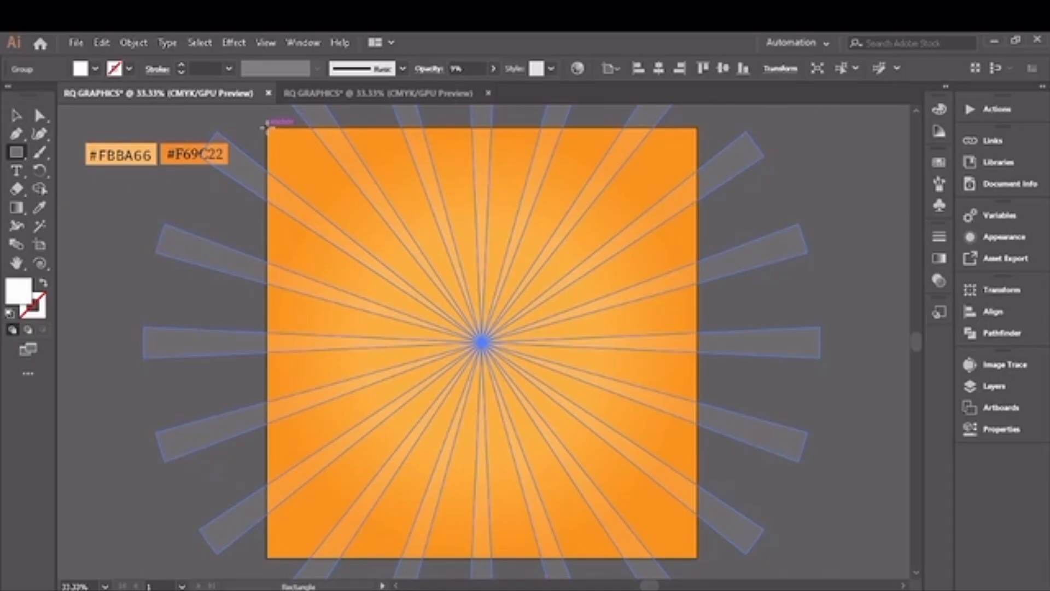
drag(267, 128, 698, 558)
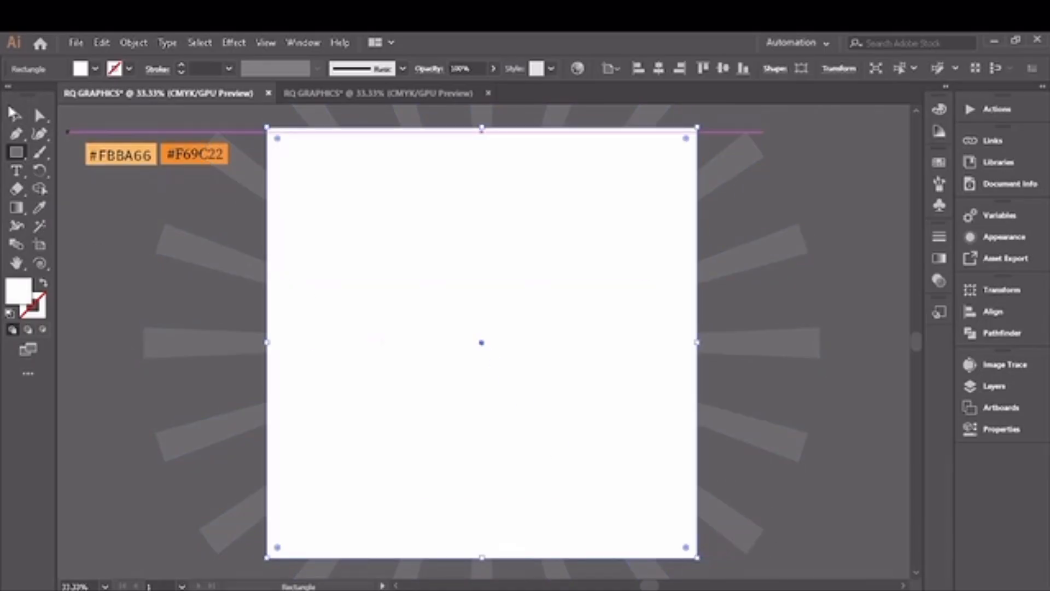
click(15, 116)
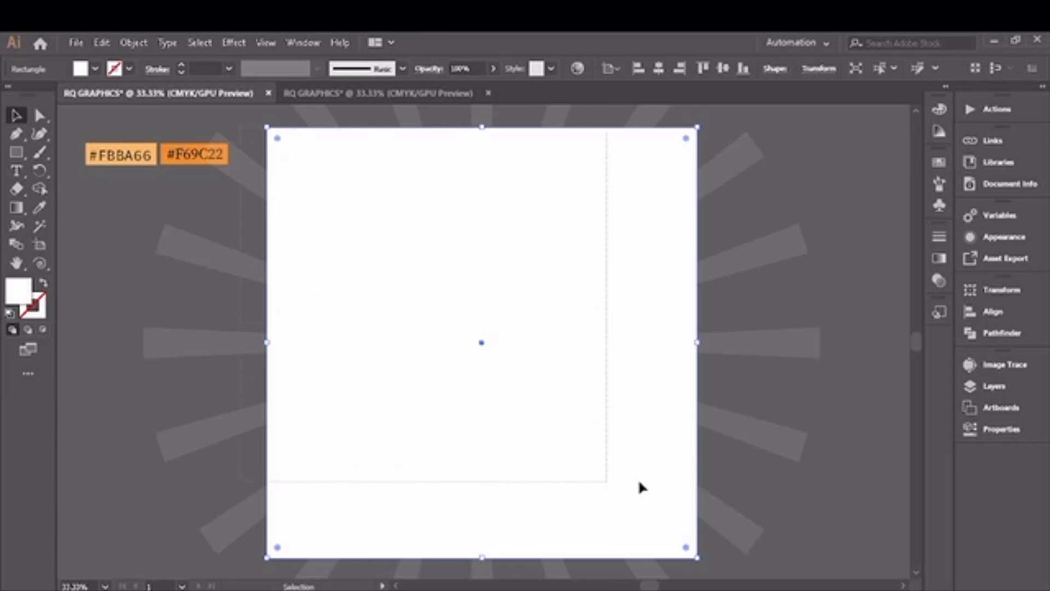
drag(762, 567, 619, 441)
right_click(584, 417)
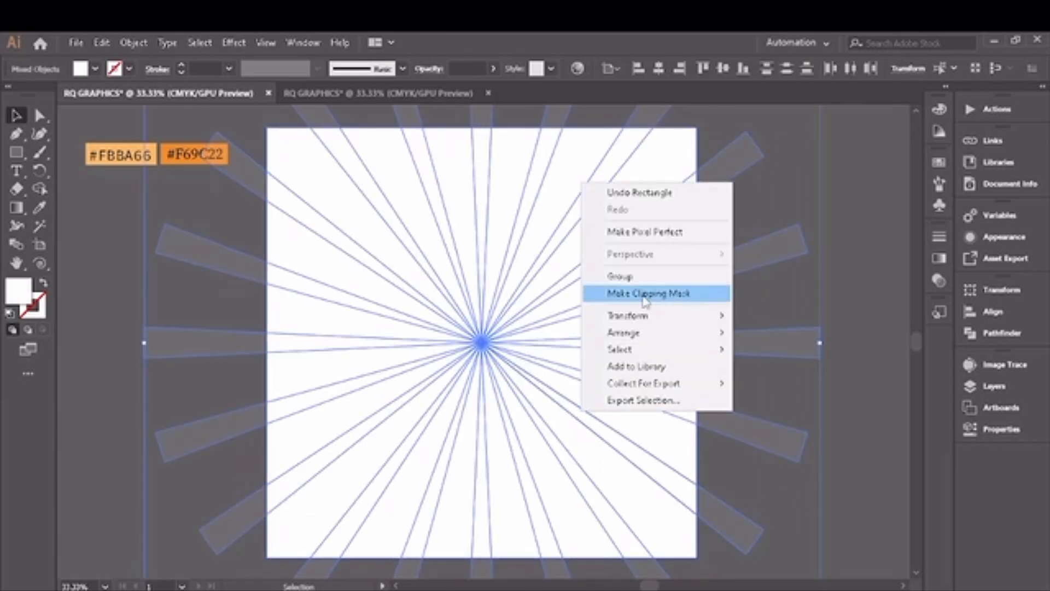
click(660, 296)
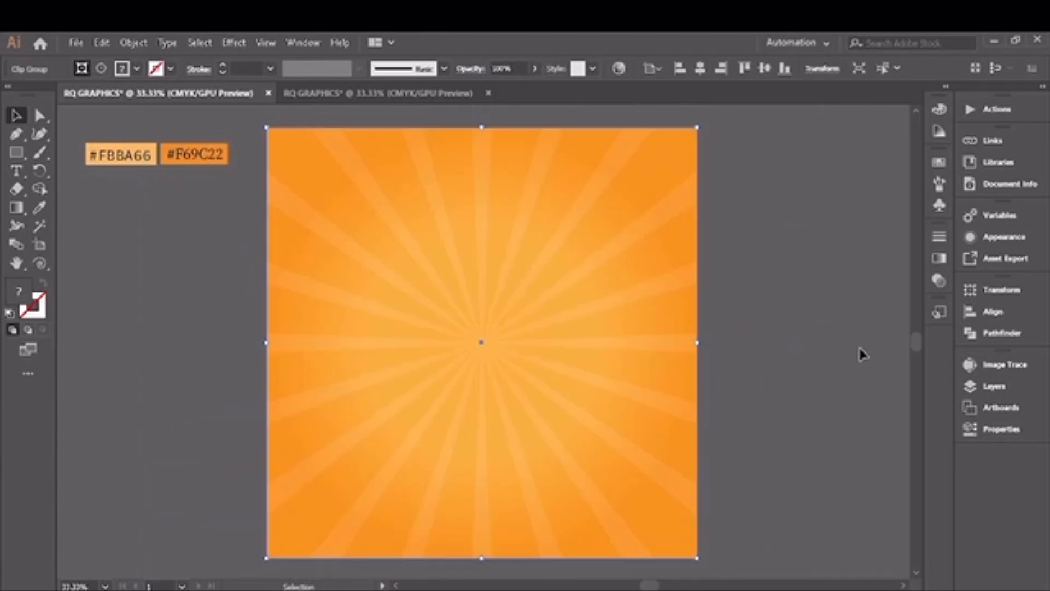
Step: Lock the clipped ray group in the layer list
click(995, 387)
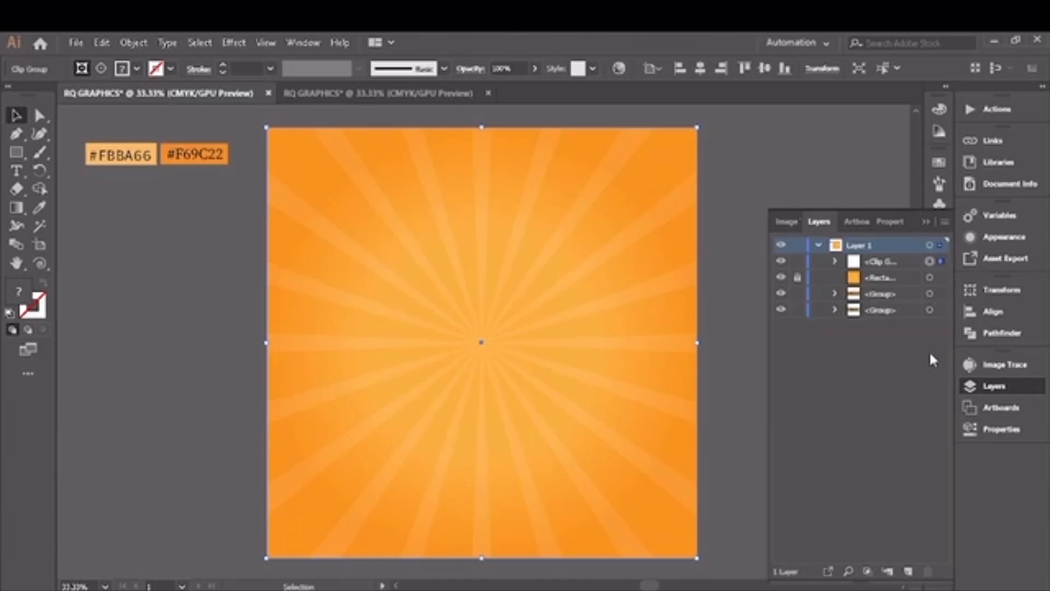
click(798, 262)
click(926, 221)
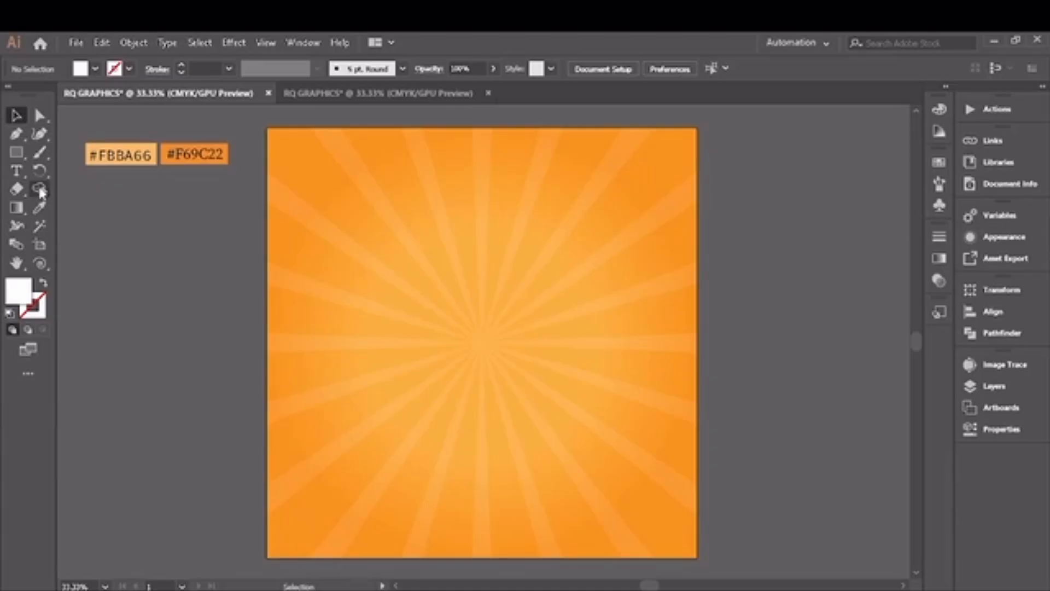
Step: Add the letter J as black point text near the artboard's centre and scale it up to about 899 pt
click(17, 171)
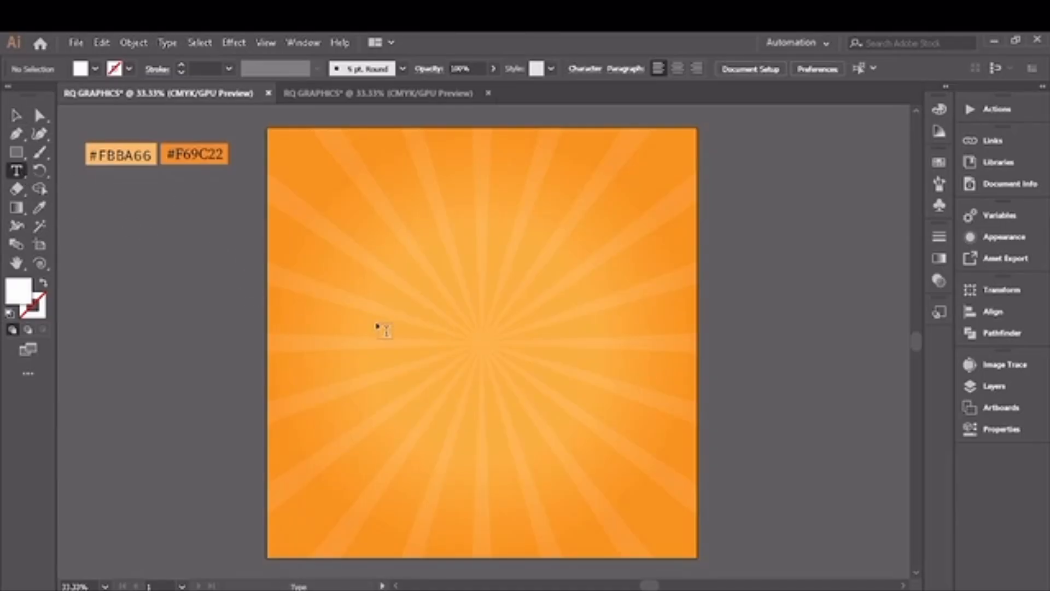
click(452, 304)
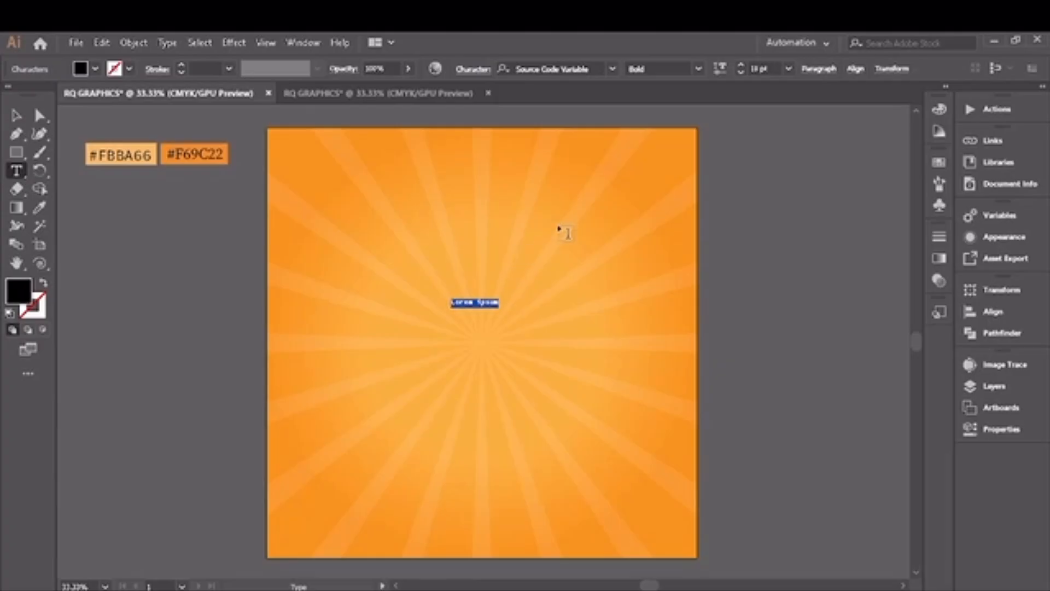
key(BackSpace)
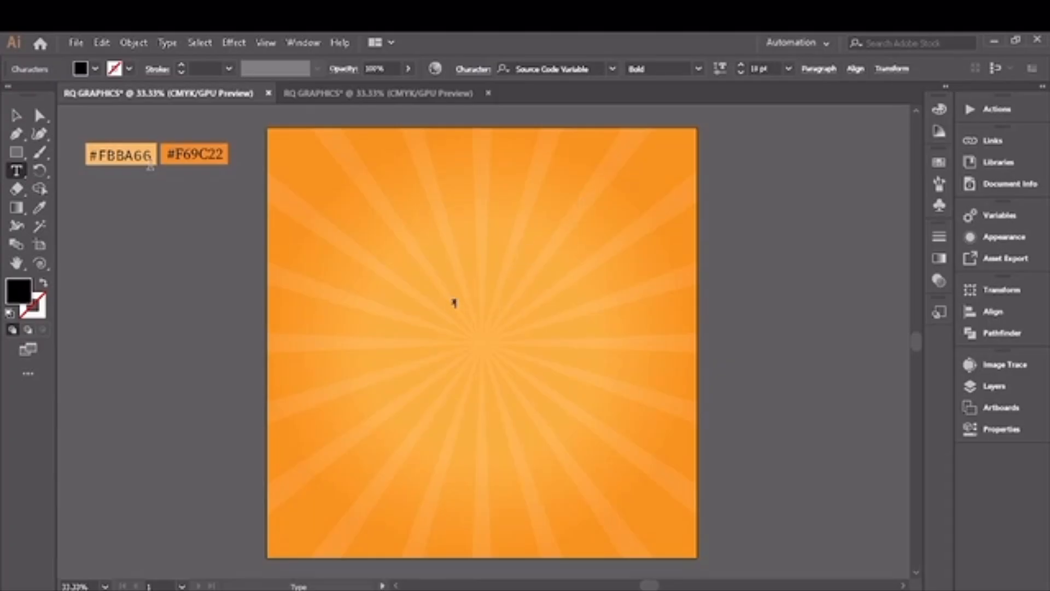
click(16, 115)
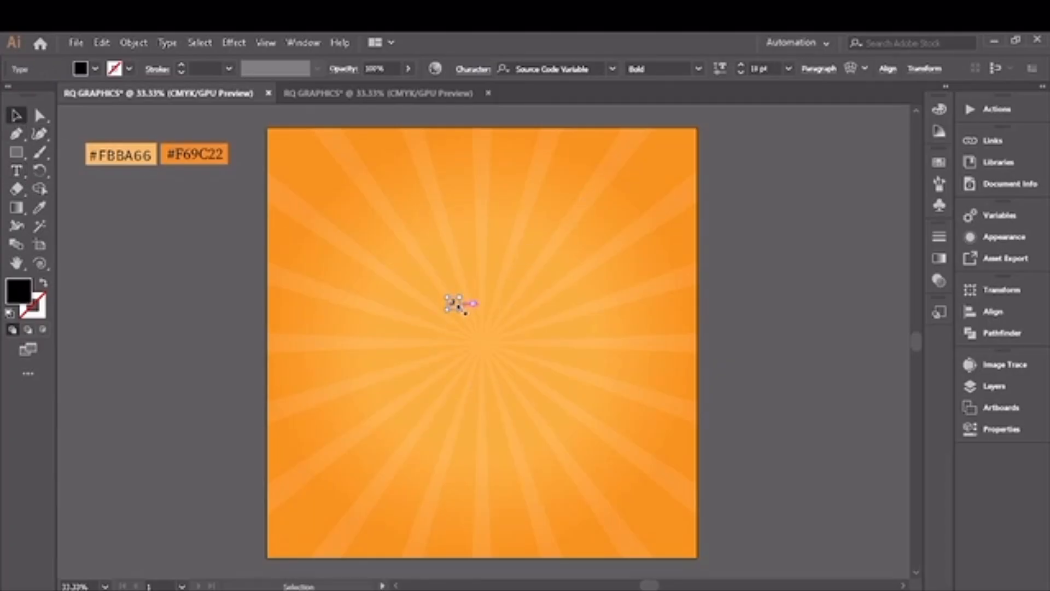
drag(462, 310, 760, 543)
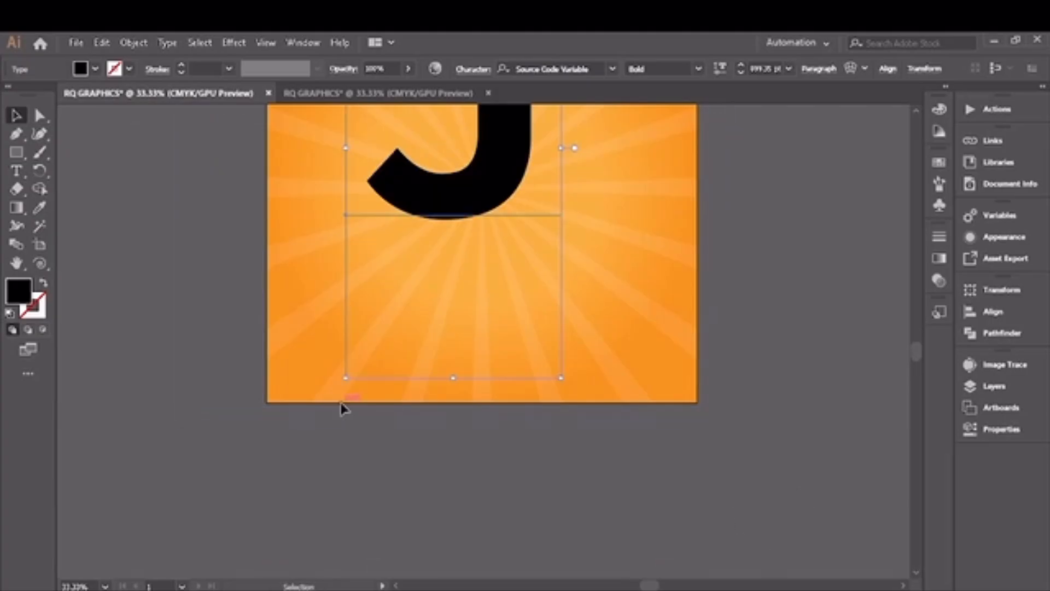
Step: Move the letter J into the right half of the artboard and enlarge it slightly
double_click(16, 263)
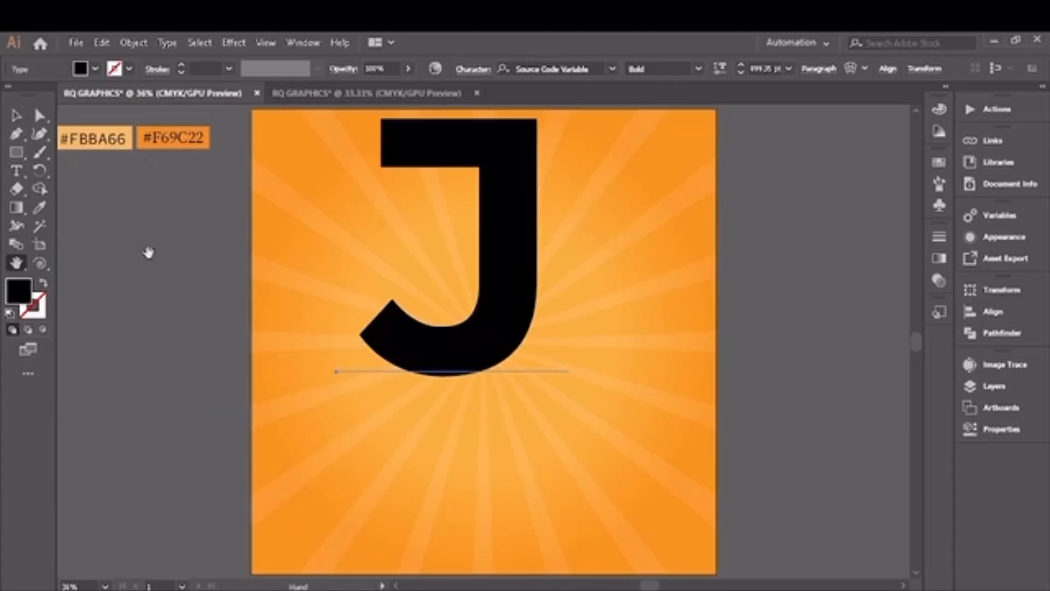
click(16, 115)
drag(506, 294, 672, 387)
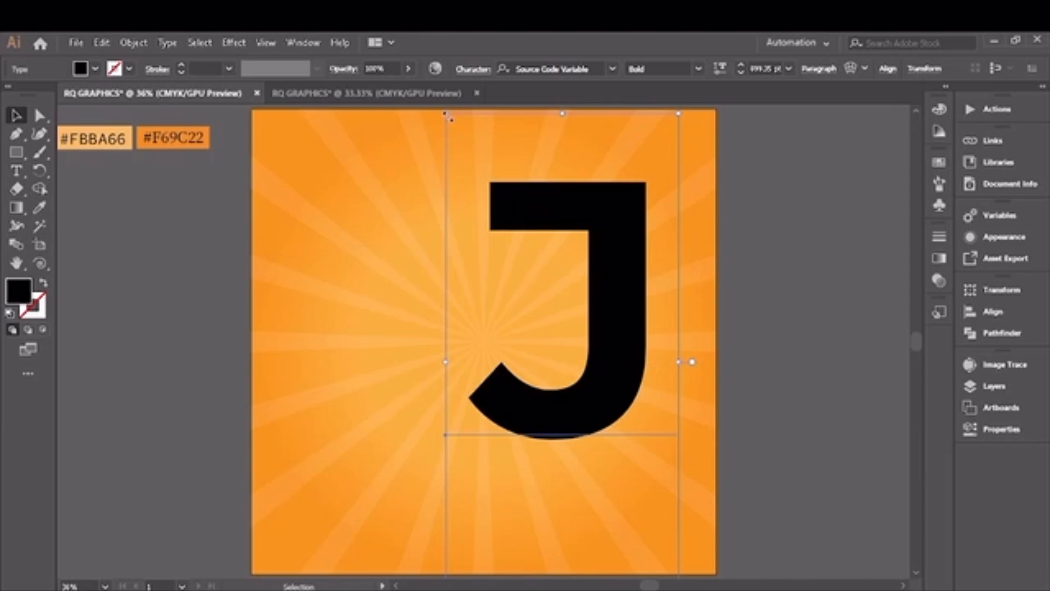
drag(445, 113, 429, 79)
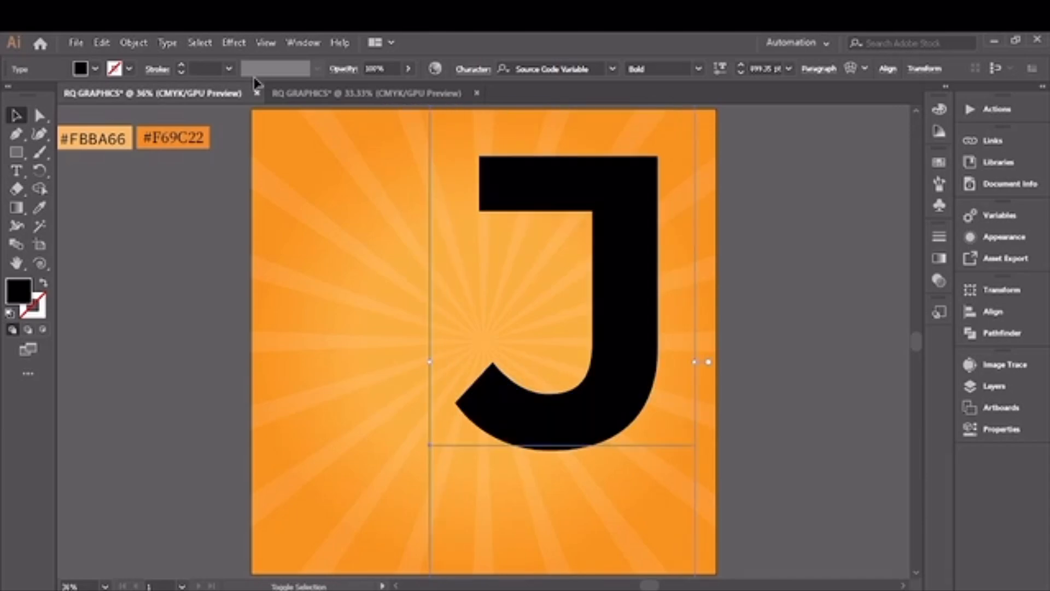
drag(599, 380, 622, 371)
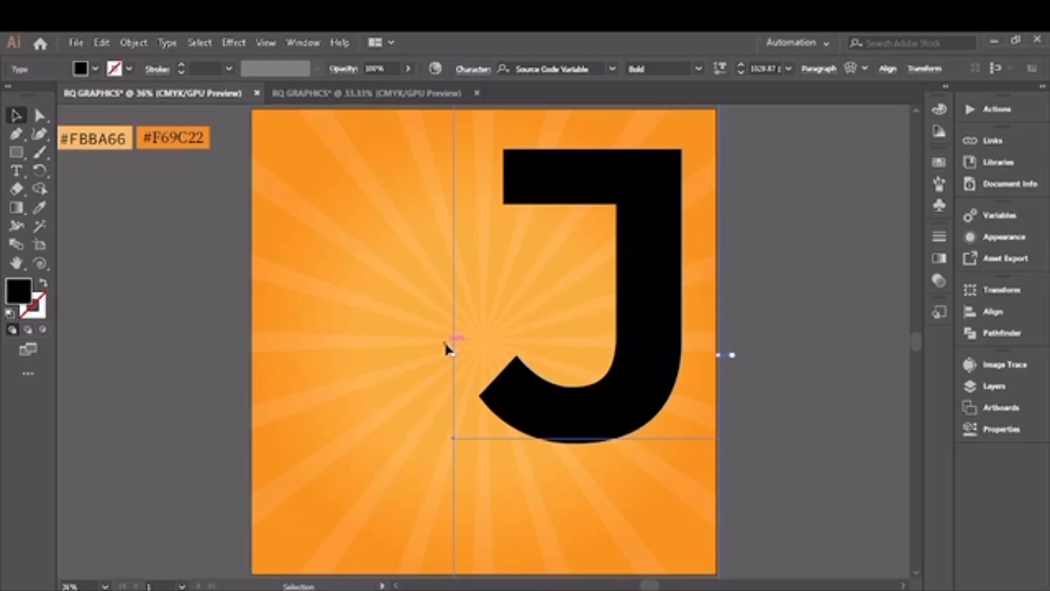
Step: Convert the letter J to outlines, then enlarge it and fit it just inside the artboard's upper right area
right_click(623, 384)
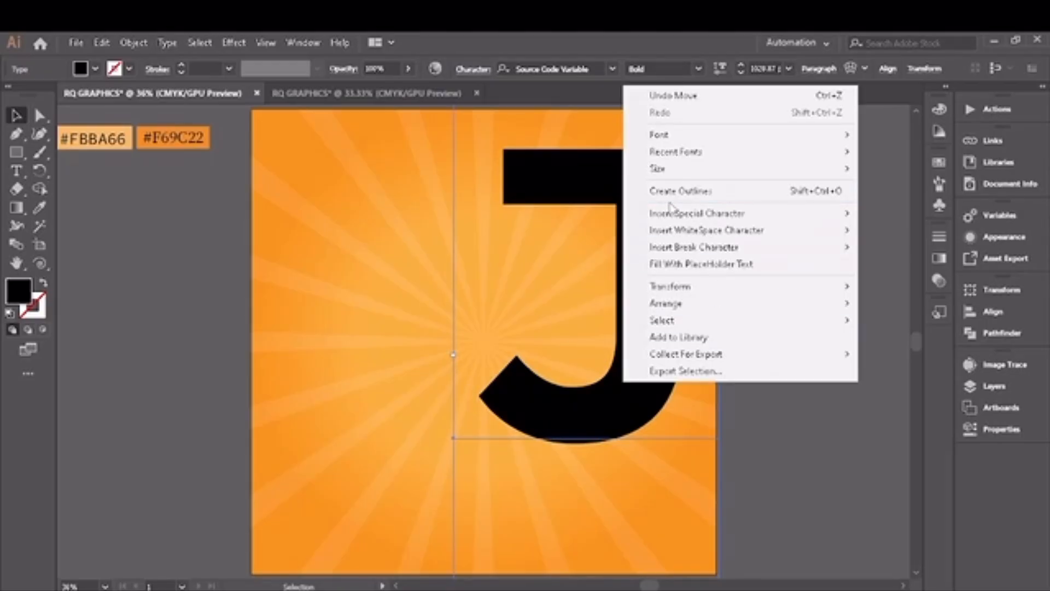
click(705, 192)
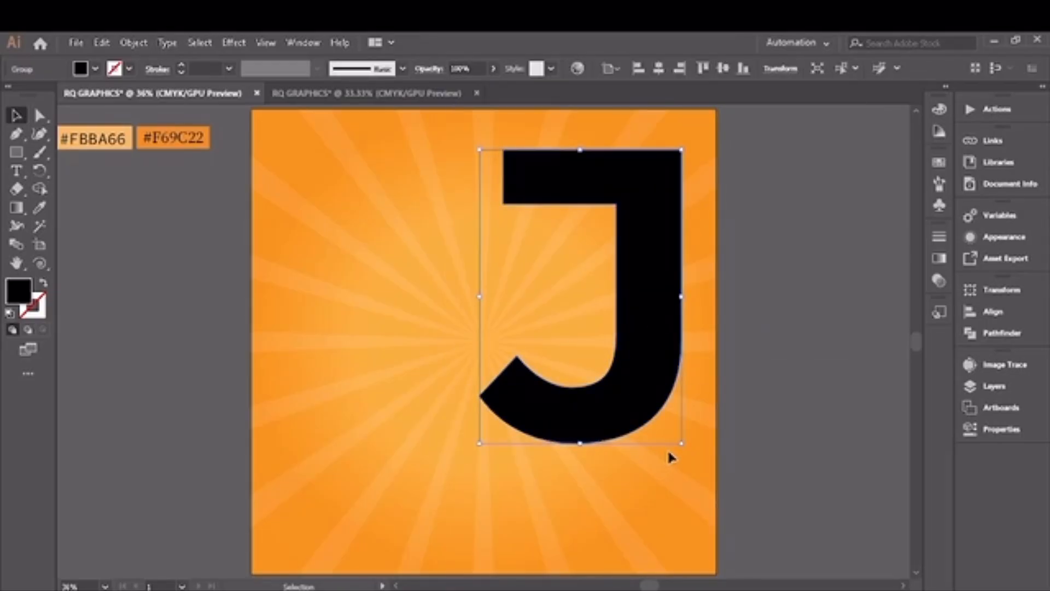
drag(681, 443, 698, 466)
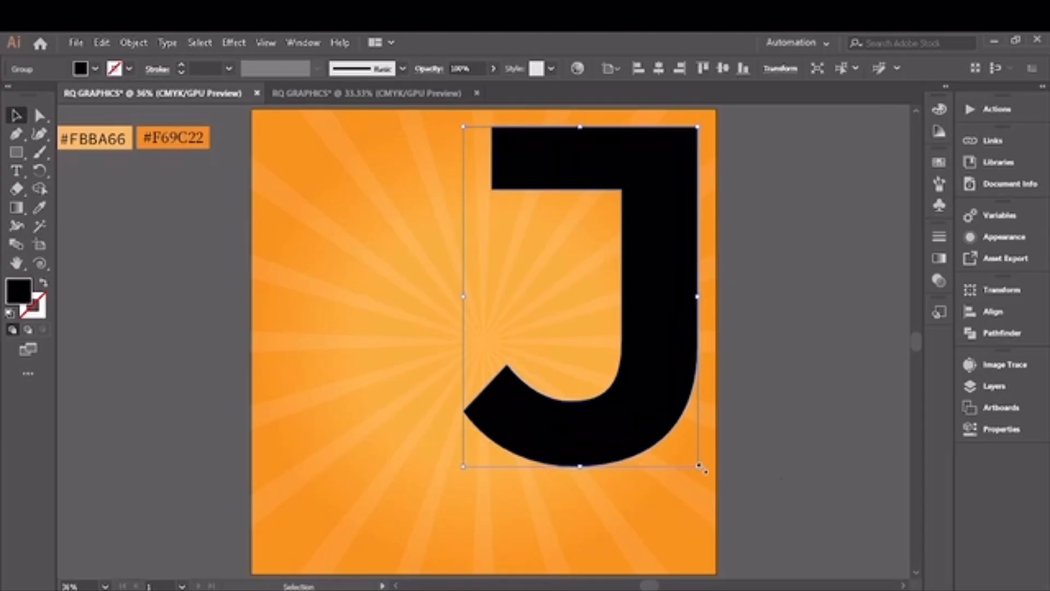
mouse_move(632, 436)
mouse_down()
mouse_move(610, 437)
mouse_move(627, 438)
mouse_up()
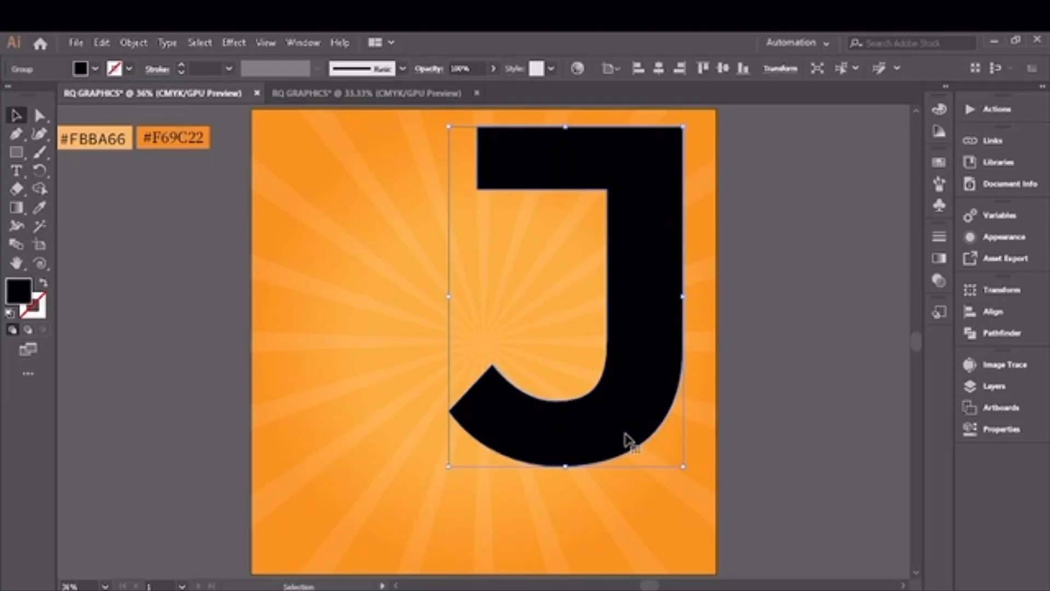
click(740, 479)
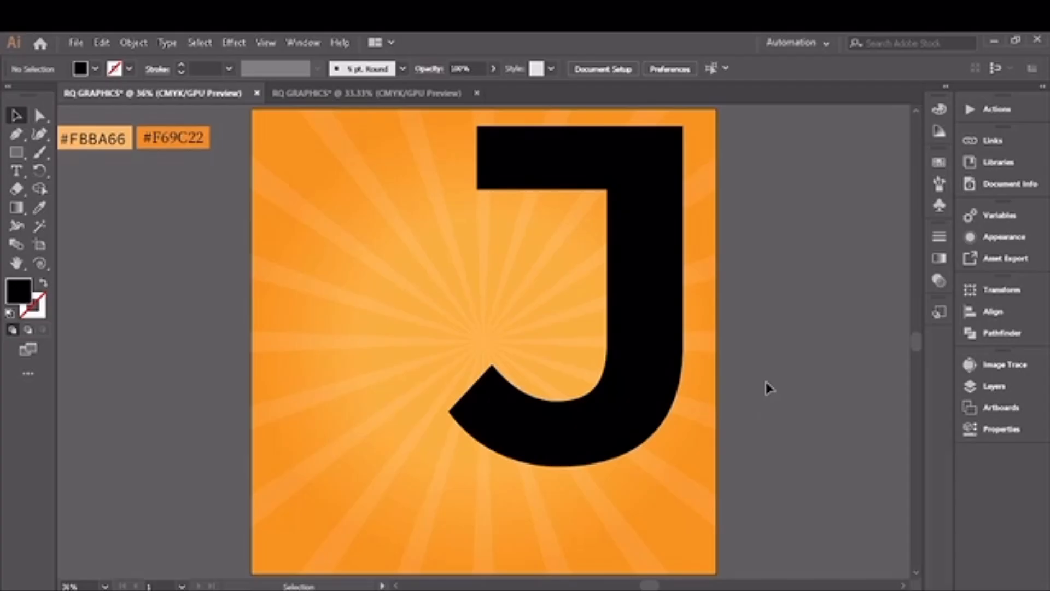
Step: Copy the forest meadow photo from the other open document into the sunburst artwork
click(317, 96)
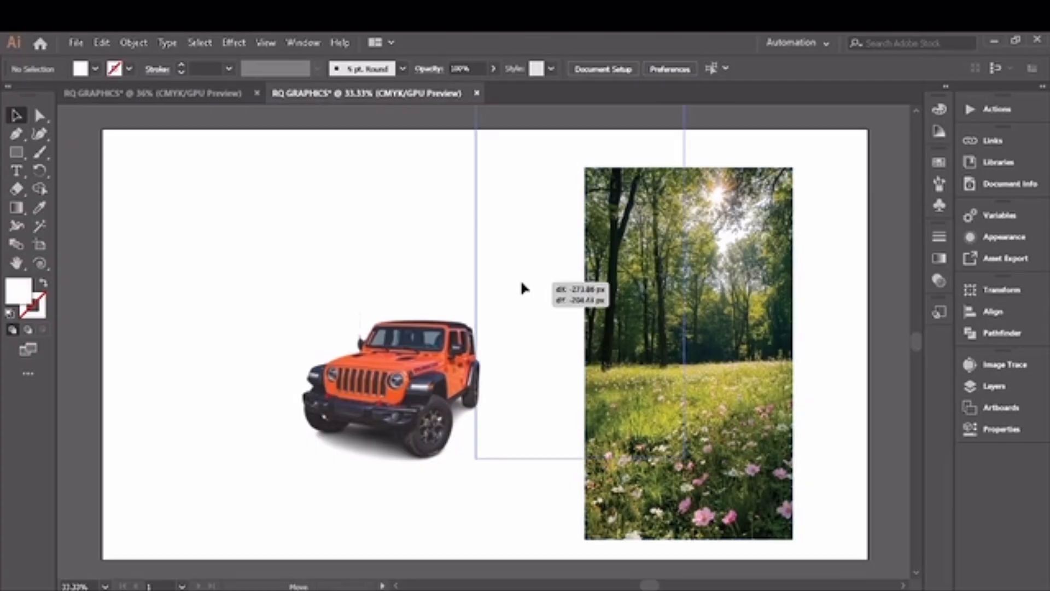
click(212, 94)
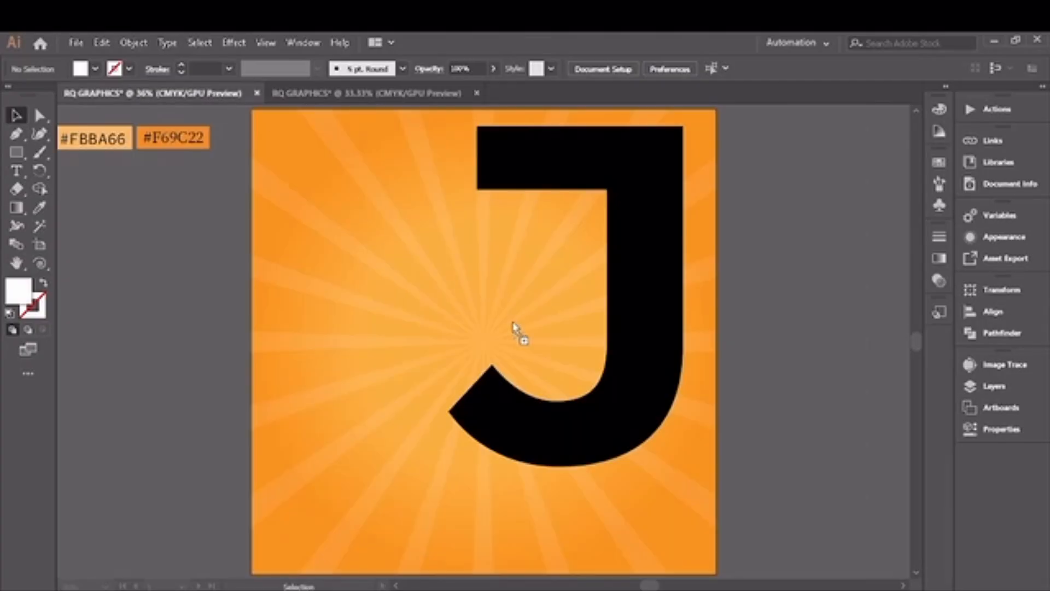
key(ctrl+v)
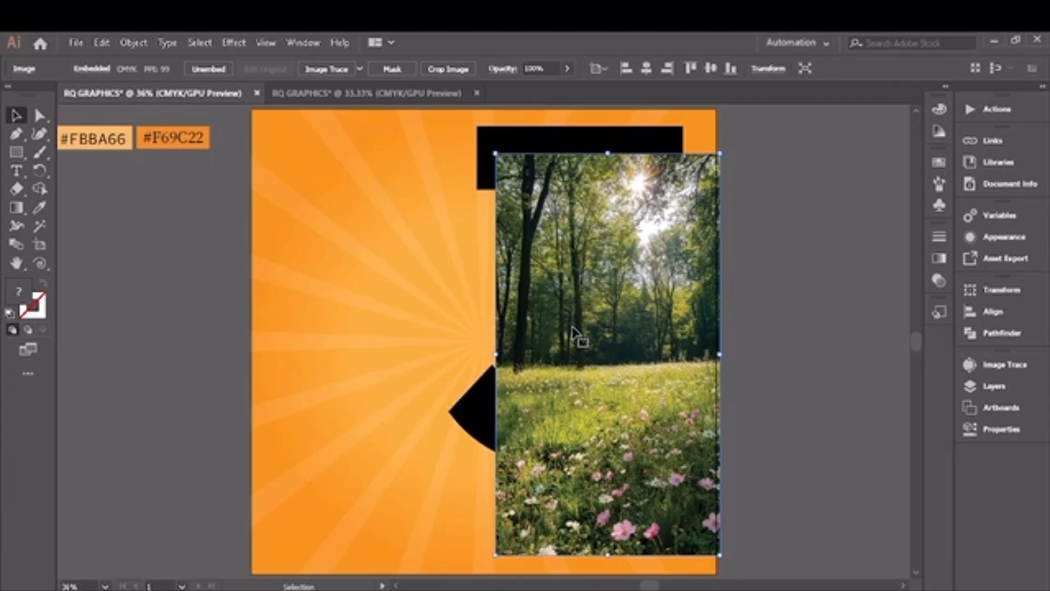
Step: Position the forest photo over the letter J and enlarge it from its centre until it covers the whole letter
drag(573, 331, 539, 308)
key(Left)
key(Left)
key(Left)
key(Left)
key(Left)
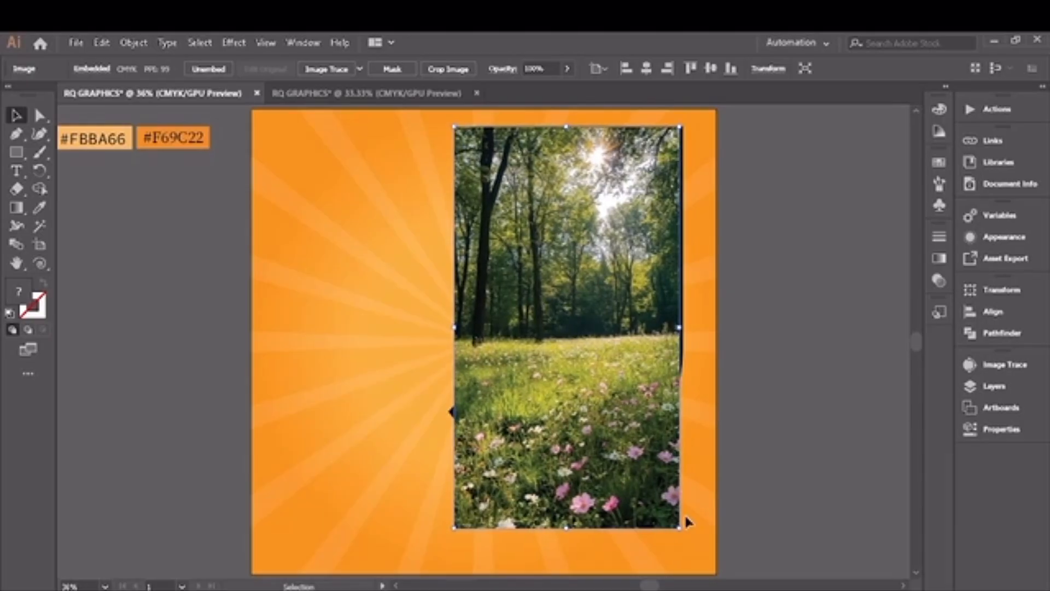
drag(678, 528, 691, 542)
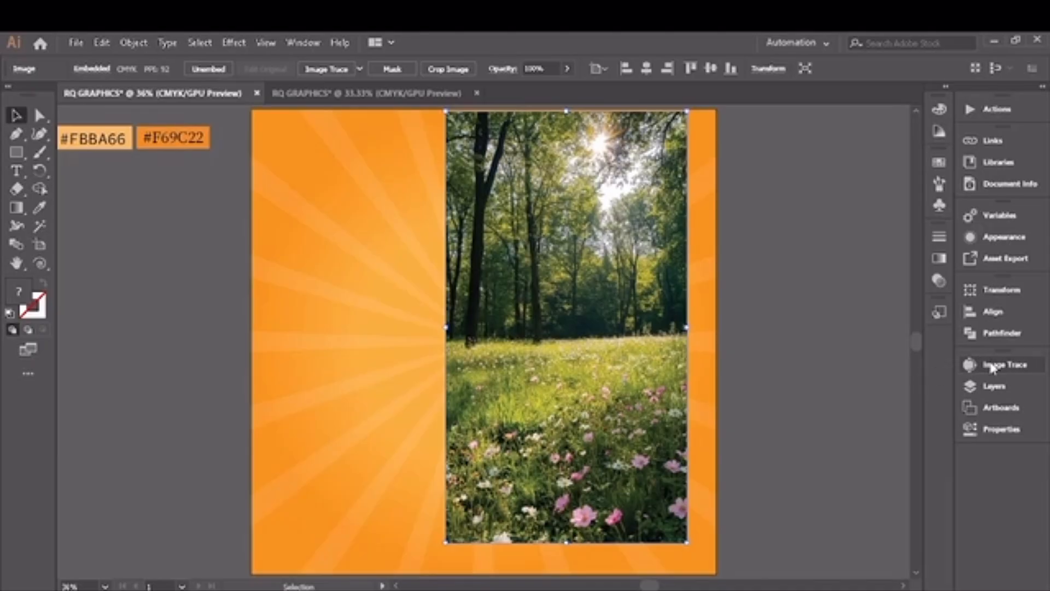
Step: Reorder the layer contents so the letter J group lies above the forest photo
click(995, 386)
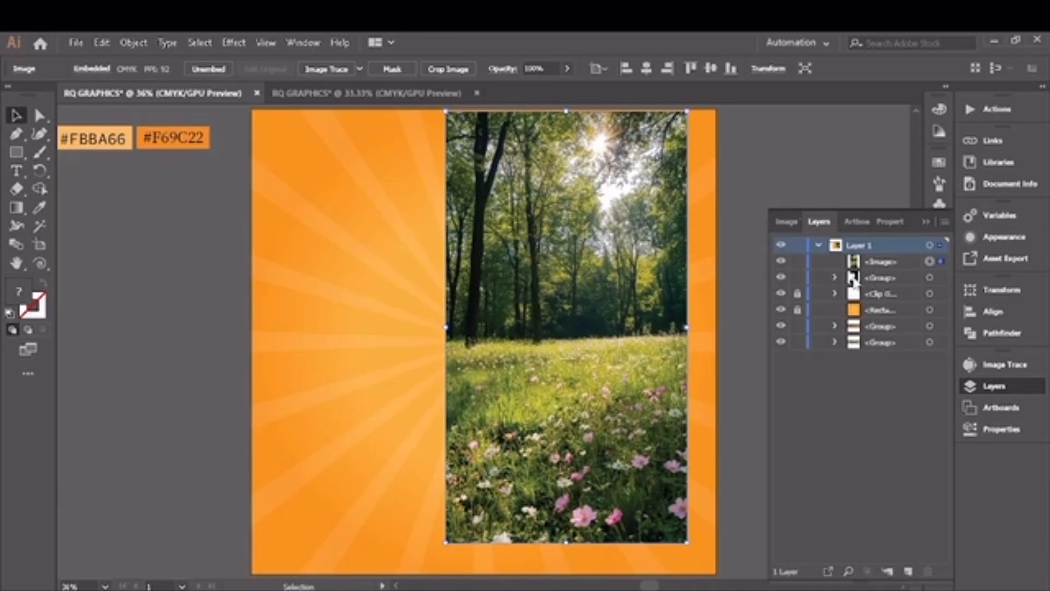
click(857, 279)
drag(854, 259, 855, 256)
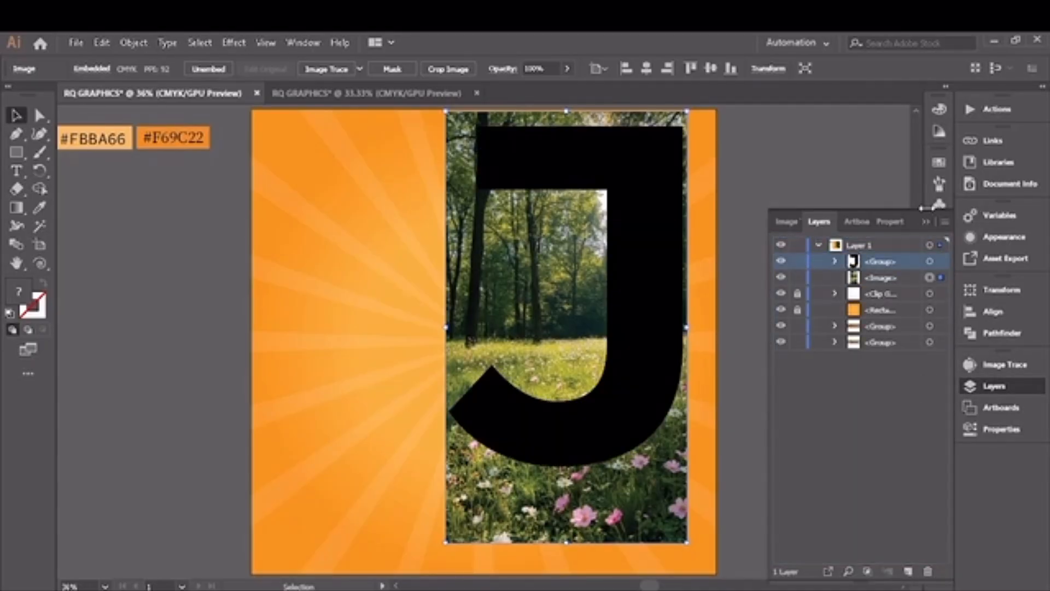
click(926, 222)
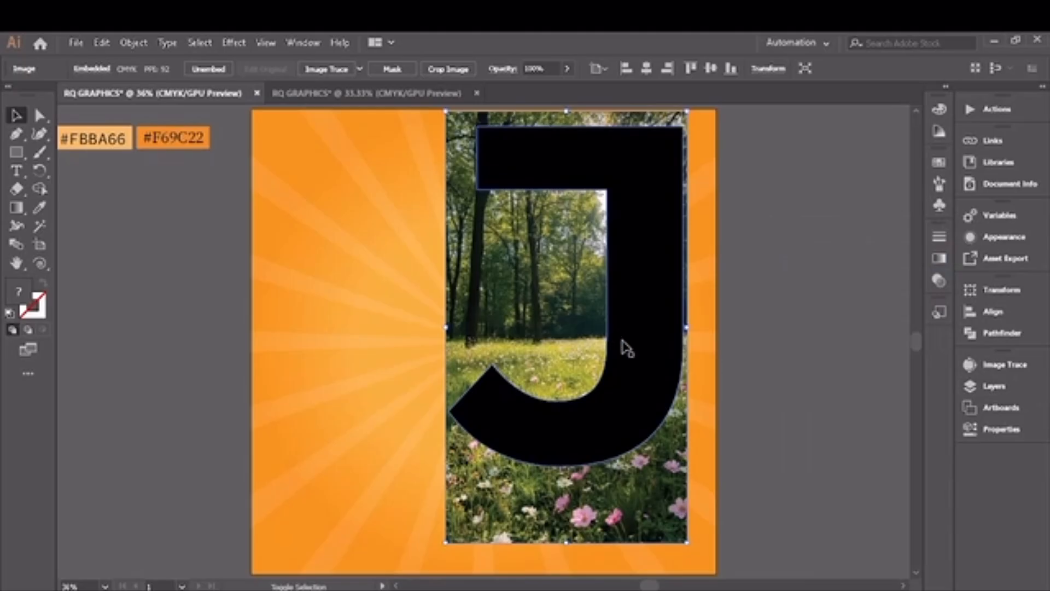
Step: Clip the forest photo to the shape of the letter J and deselect the result
shift+click(623, 347)
right_click(626, 347)
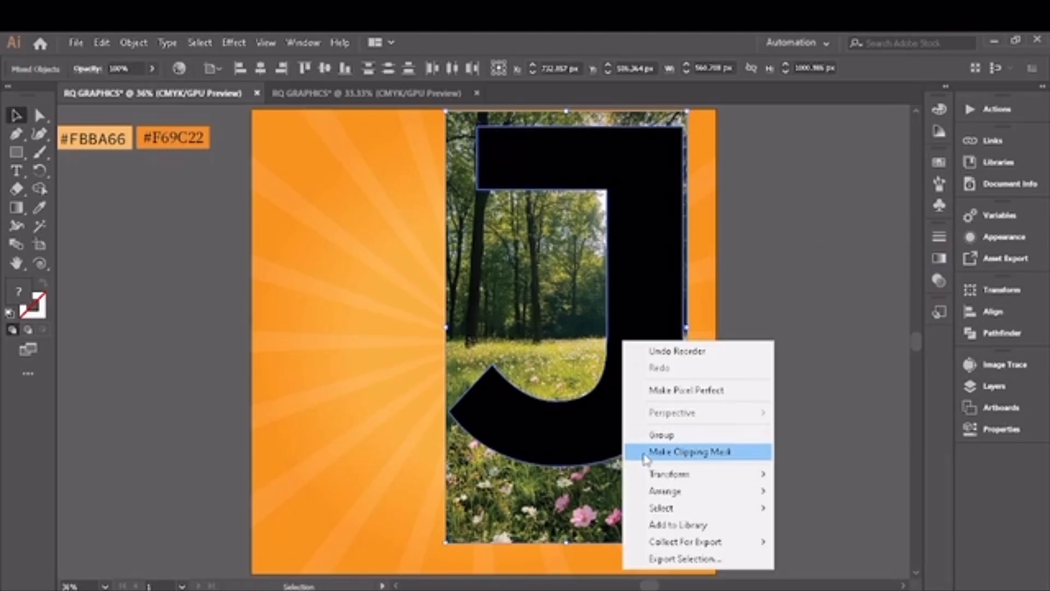
click(669, 457)
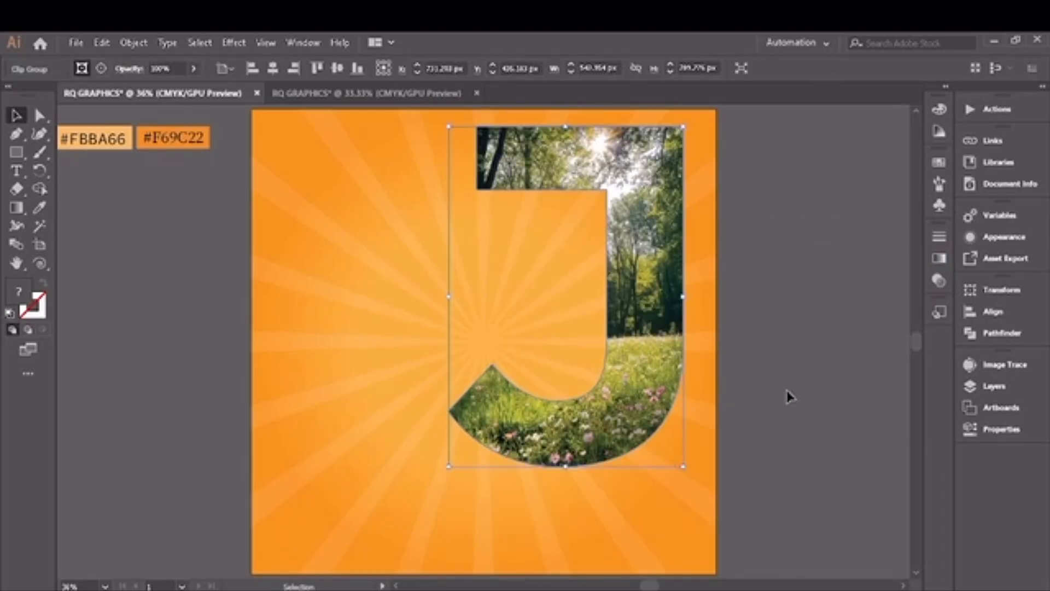
click(779, 434)
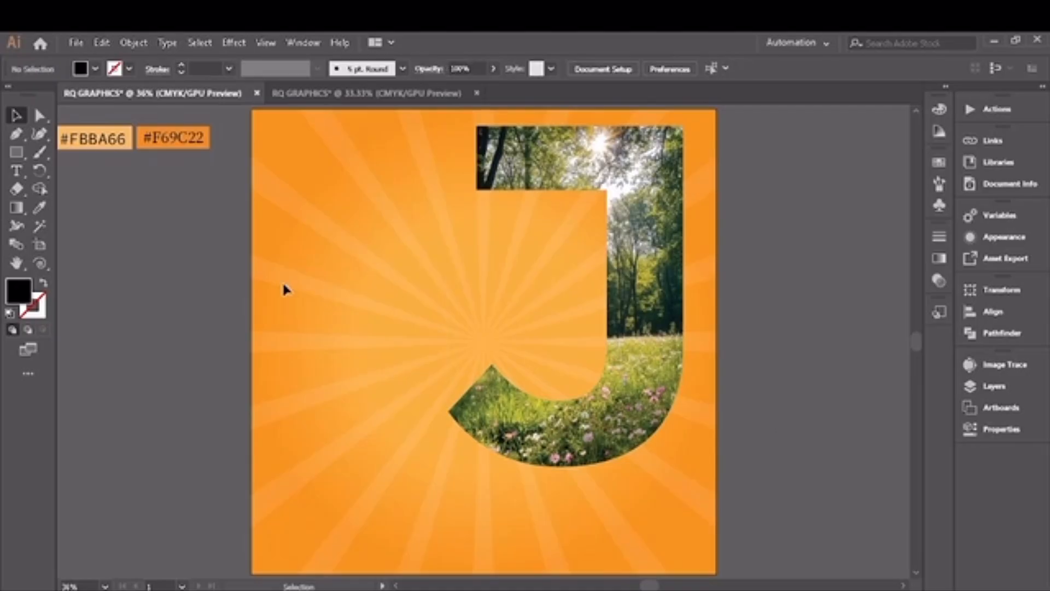
Step: Copy the orange jeep picture from the other open document and enlarge it over the lower part of the letter J
click(307, 94)
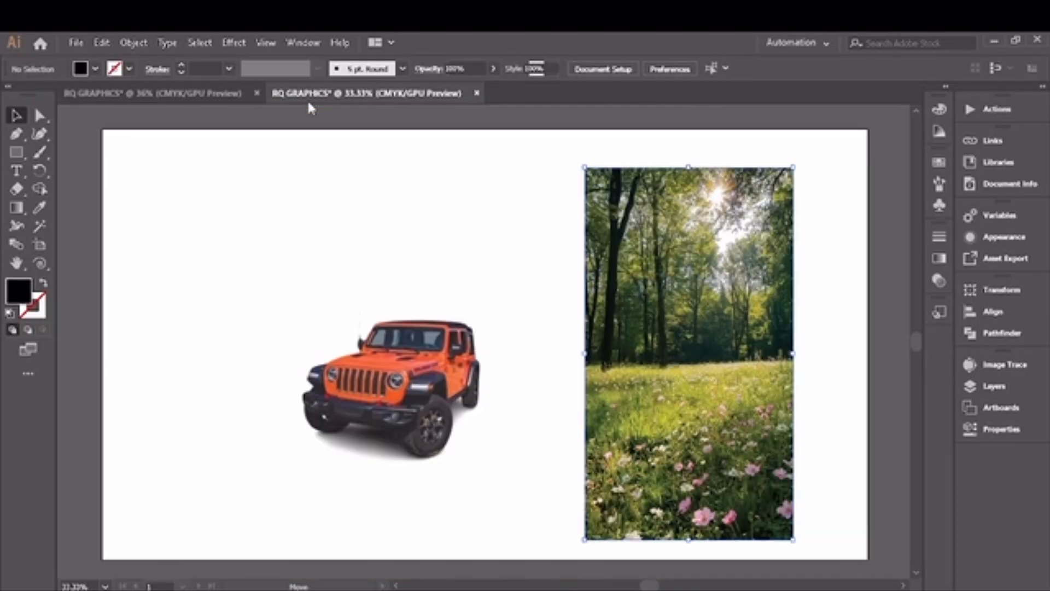
drag(370, 370, 446, 373)
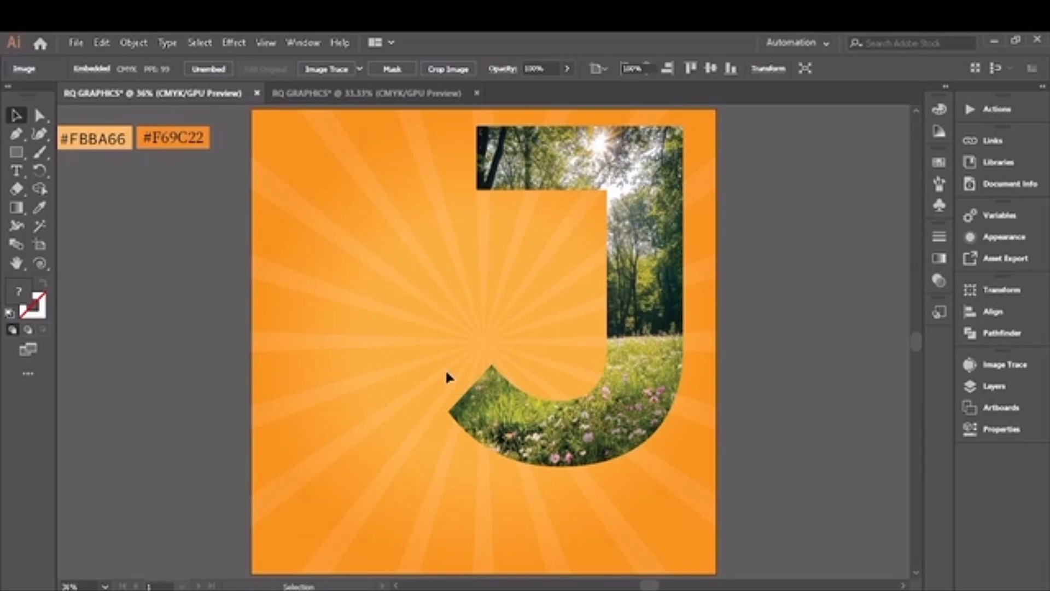
drag(584, 510, 628, 562)
drag(493, 399, 575, 376)
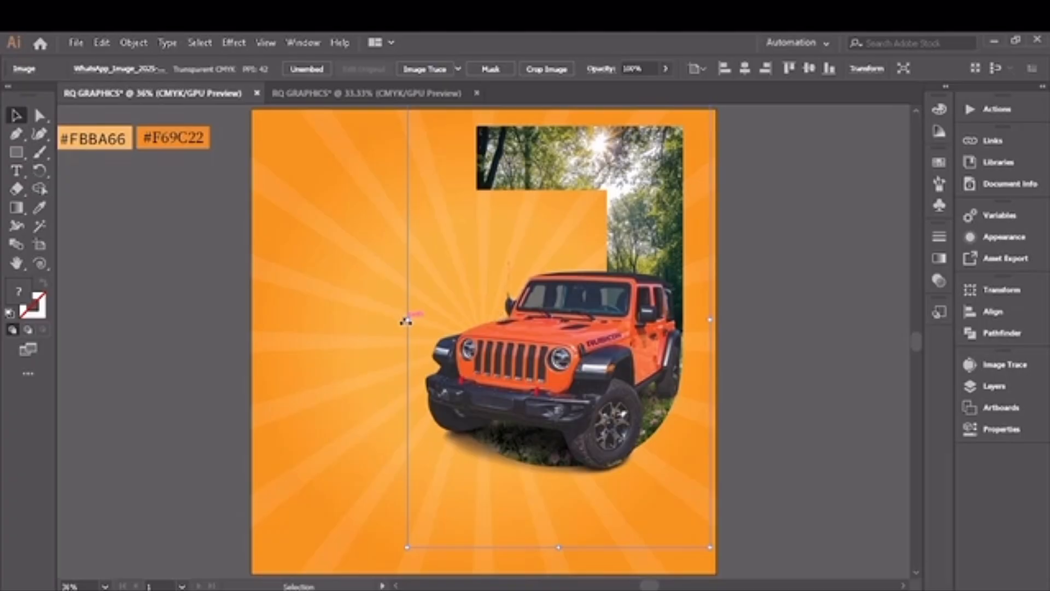
drag(407, 321, 385, 317)
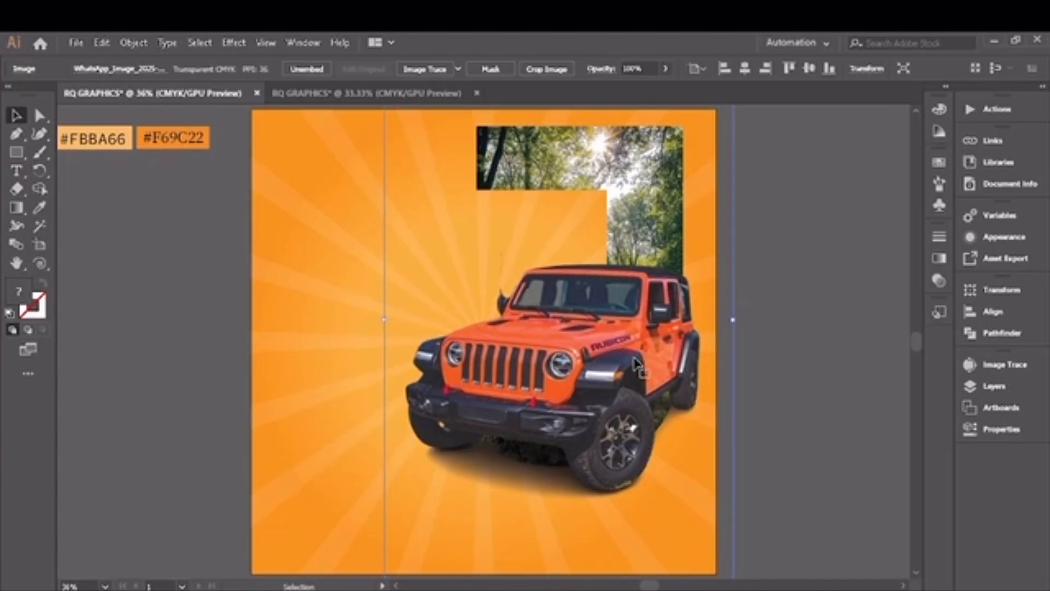
mouse_move(580, 365)
mouse_down()
mouse_move(557, 366)
mouse_move(578, 366)
mouse_up()
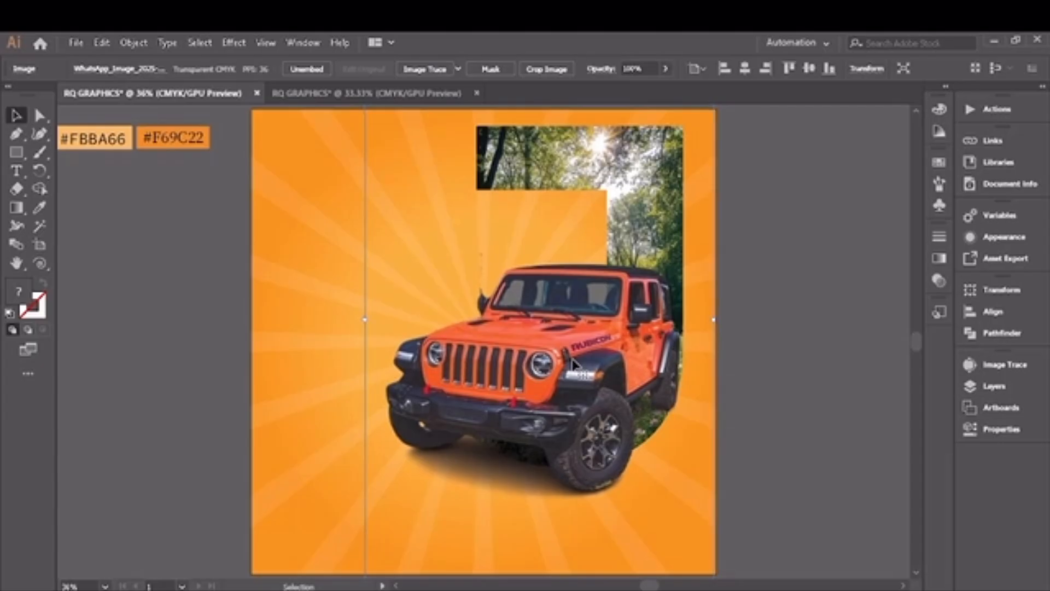
click(163, 339)
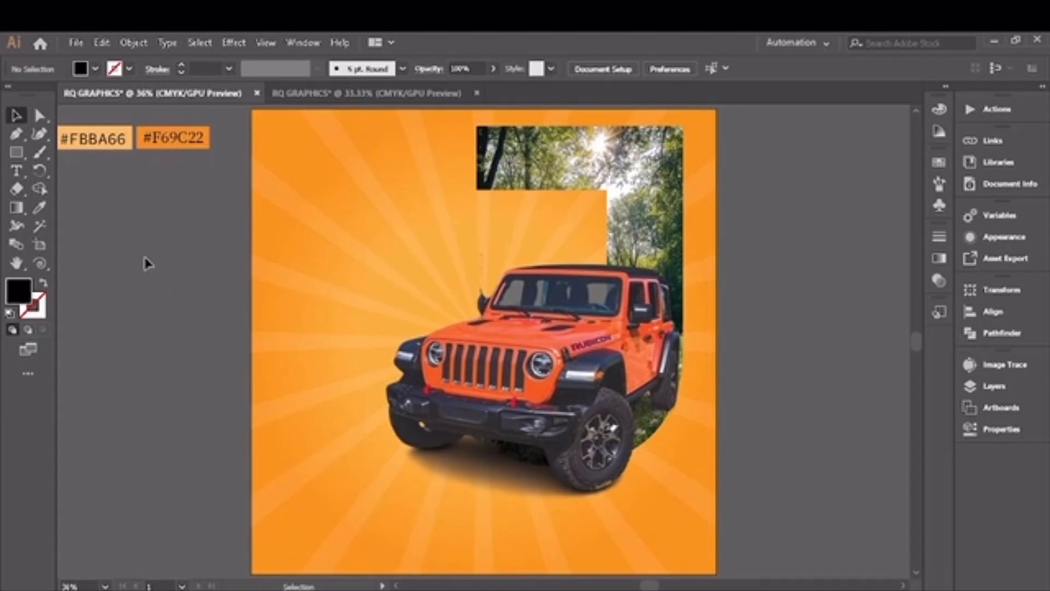
Step: Create a placeholder text object, place it on the orange background beside the letter J, and fill it with white
click(17, 173)
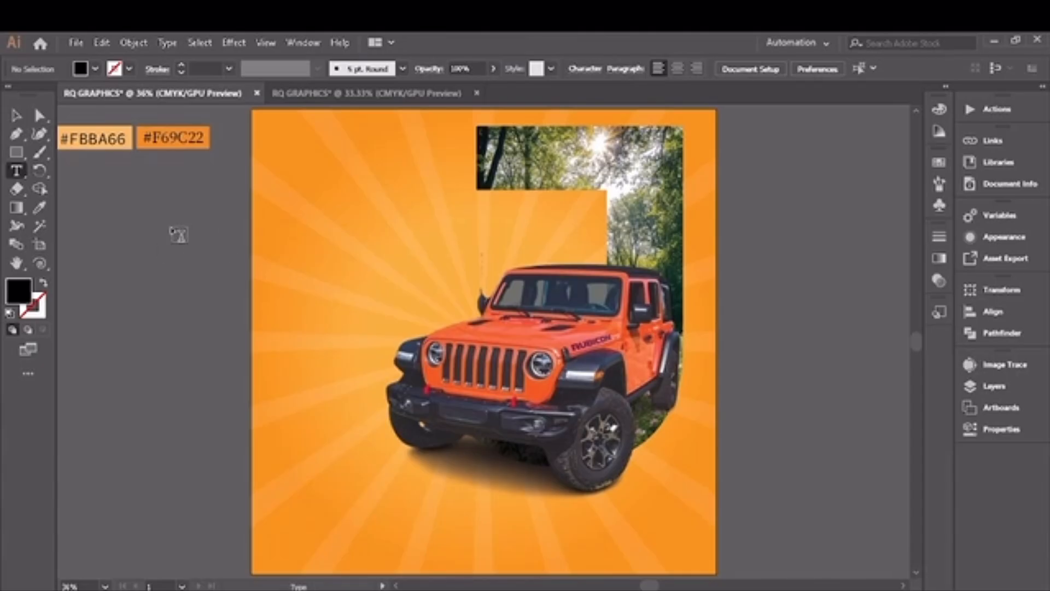
click(174, 230)
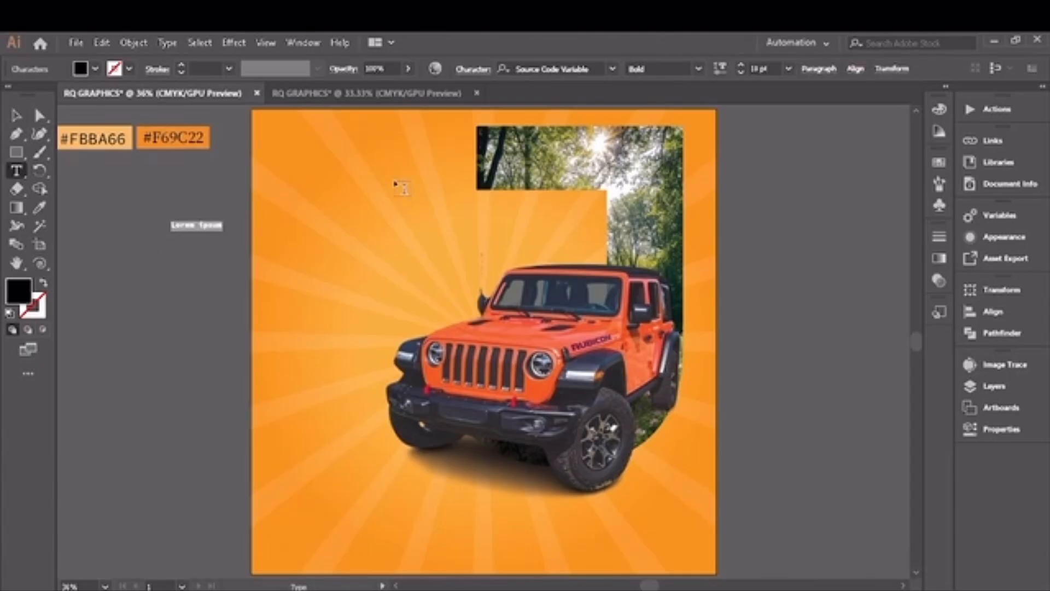
click(16, 115)
drag(222, 226, 384, 225)
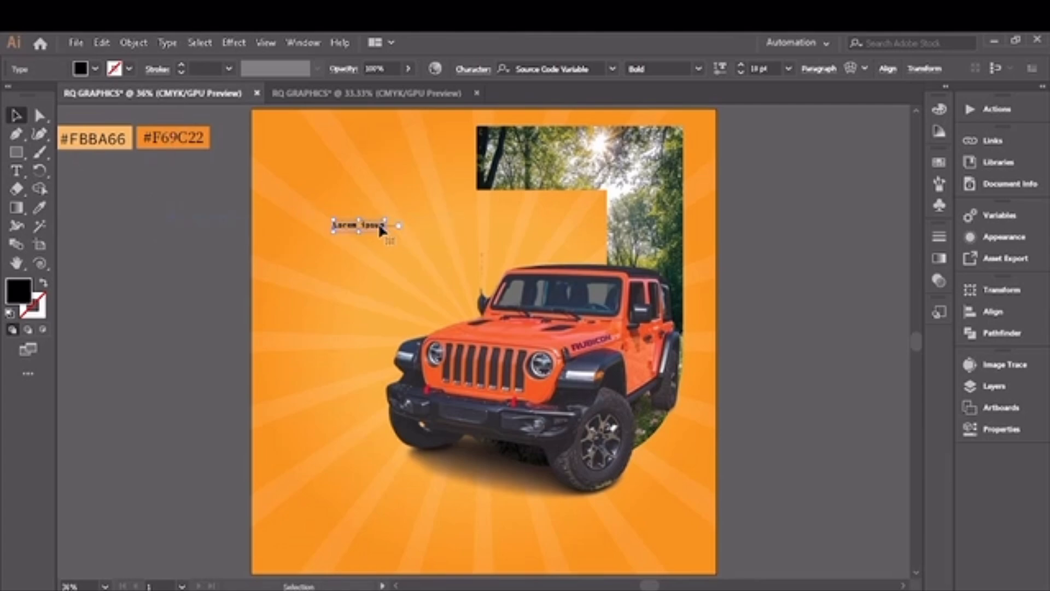
click(96, 69)
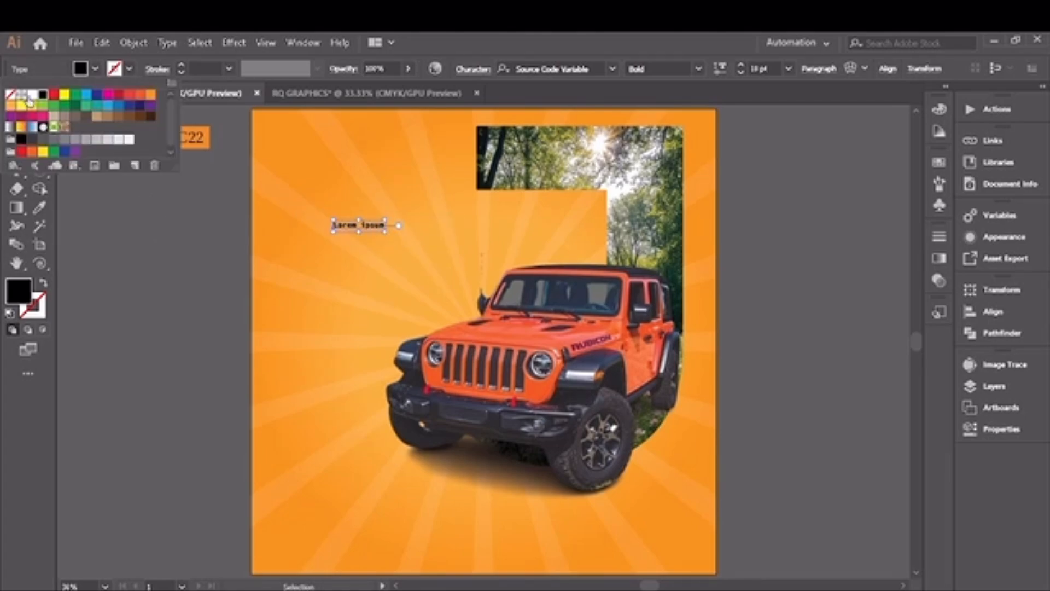
click(30, 96)
Step: Replace the placeholder wording with FEEL THE POWER OF
click(17, 170)
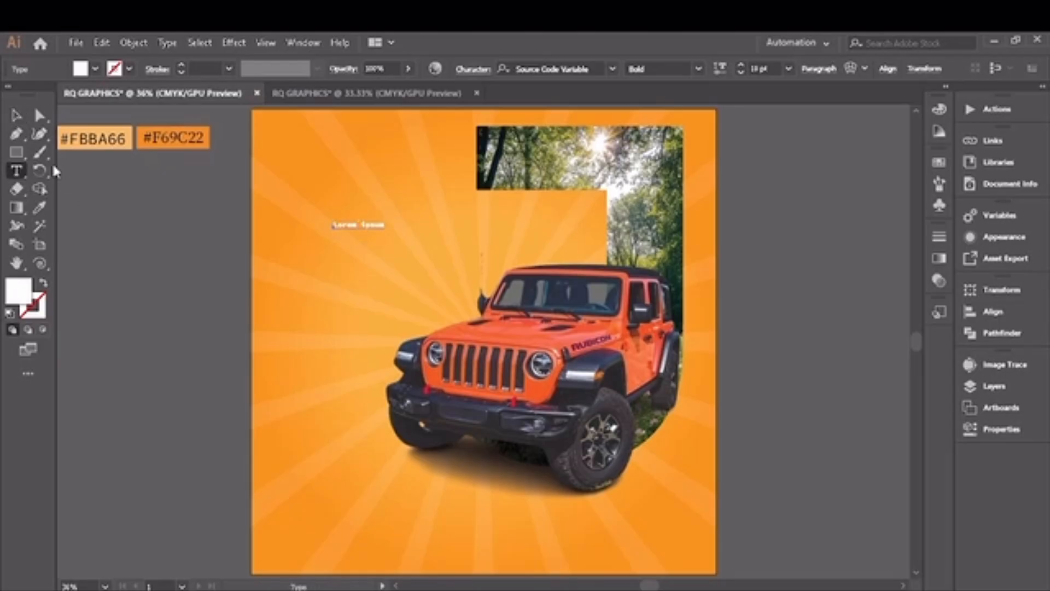
click(382, 224)
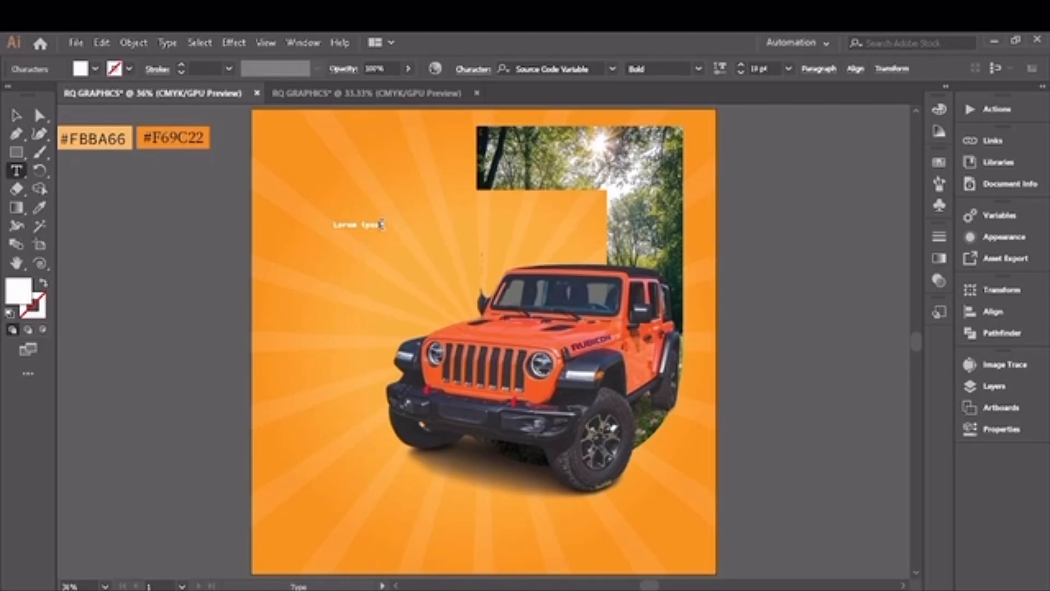
key(BackSpace)
key(BackSpace)
key(BackSpace)
key(BackSpace)
key(BackSpace)
key(BackSpace)
key(BackSpace)
key(BackSpace)
key(BackSpace)
key(BackSpace)
key(BackSpace)
text(FEEL THE POWER)
click(16, 115)
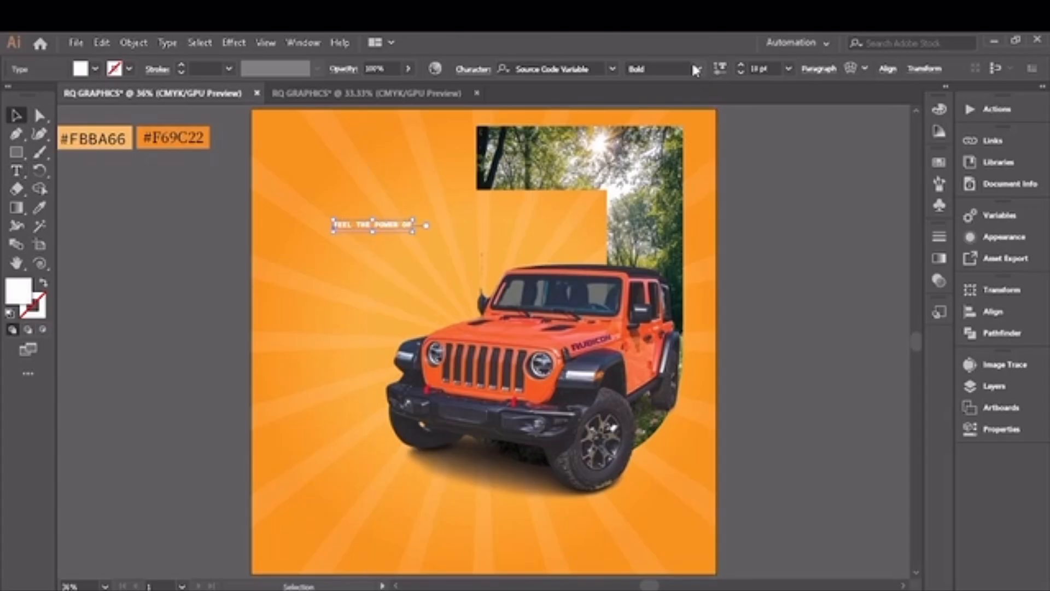
Step: Set the FEEL THE POWER OF tagline to 40 pt and place it in the open area beside the J
click(742, 64)
click(741, 64)
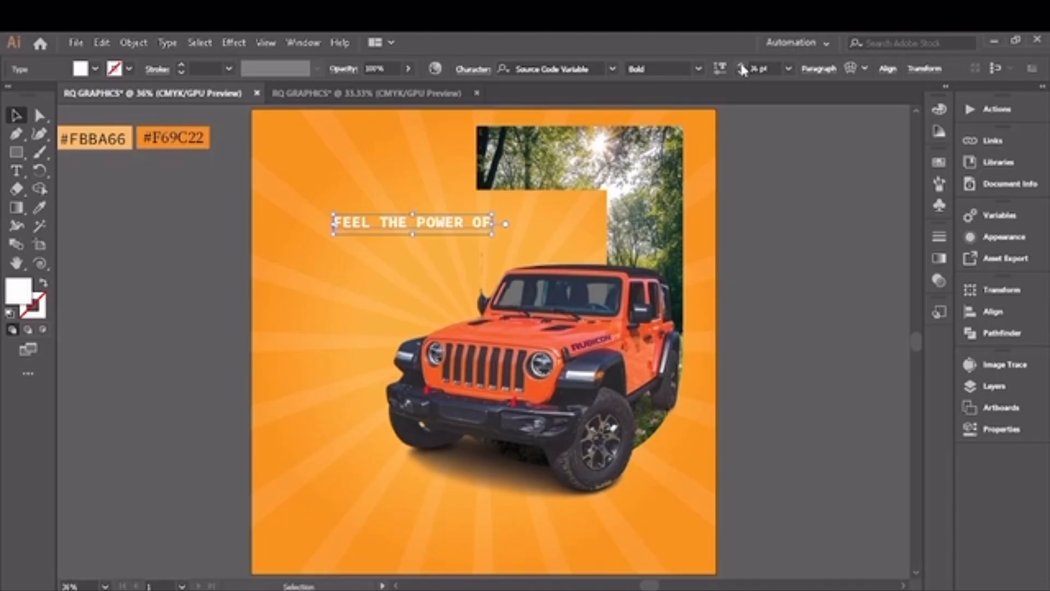
click(741, 65)
click(741, 65)
drag(440, 221, 414, 231)
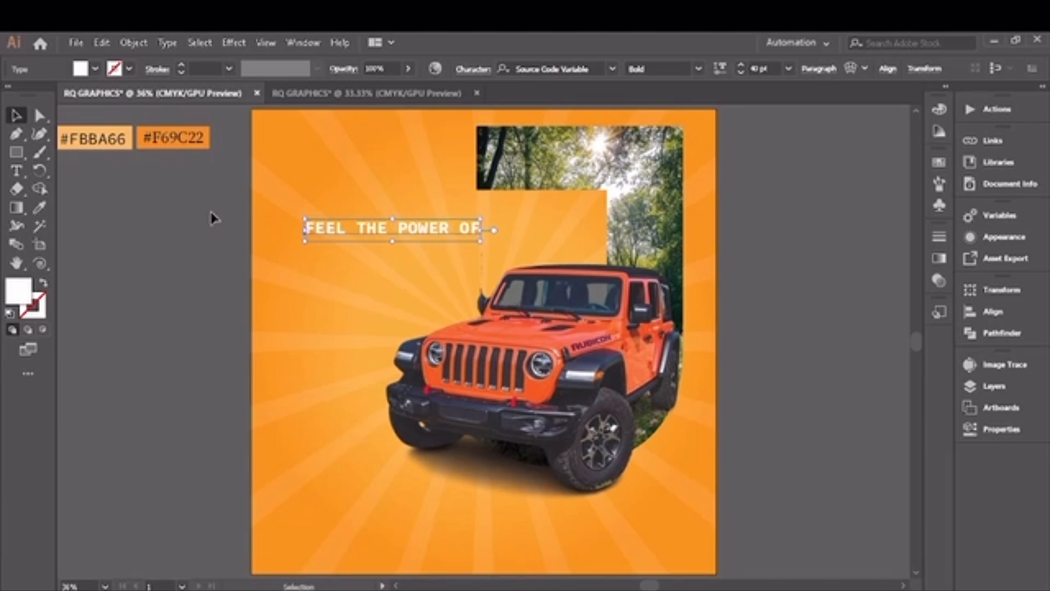
click(108, 223)
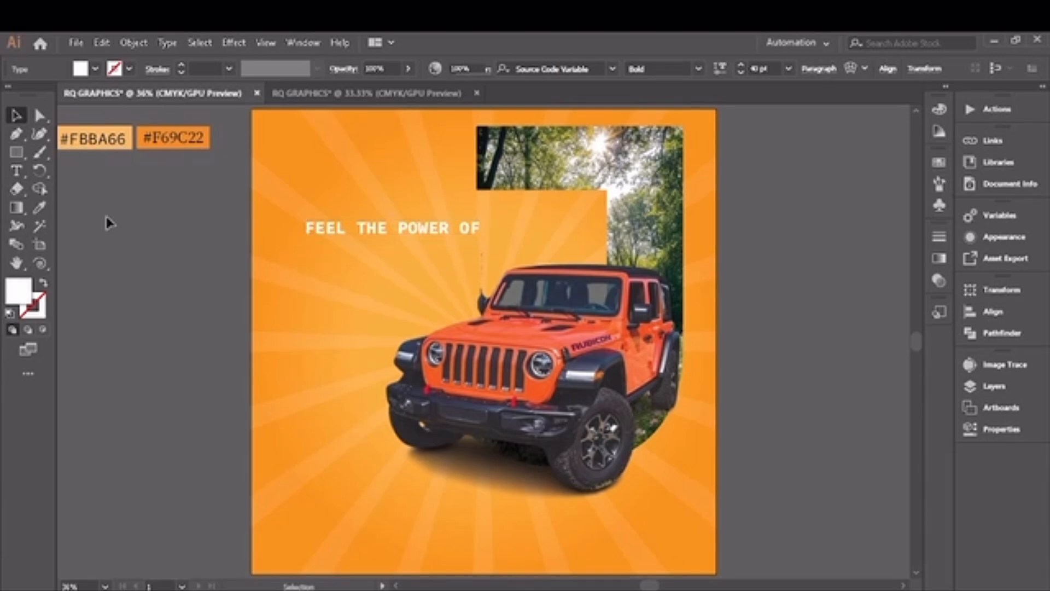
Step: Add a separate text object reading JEEP beneath the tagline
key(t)
click(320, 271)
key(BackSpace)
text(JEEP)
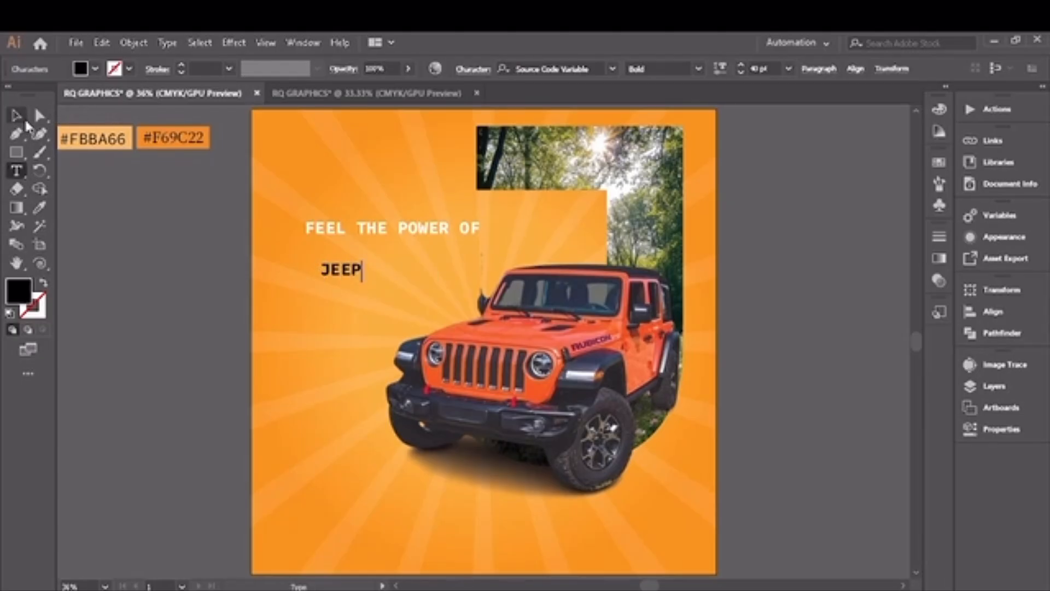
click(15, 115)
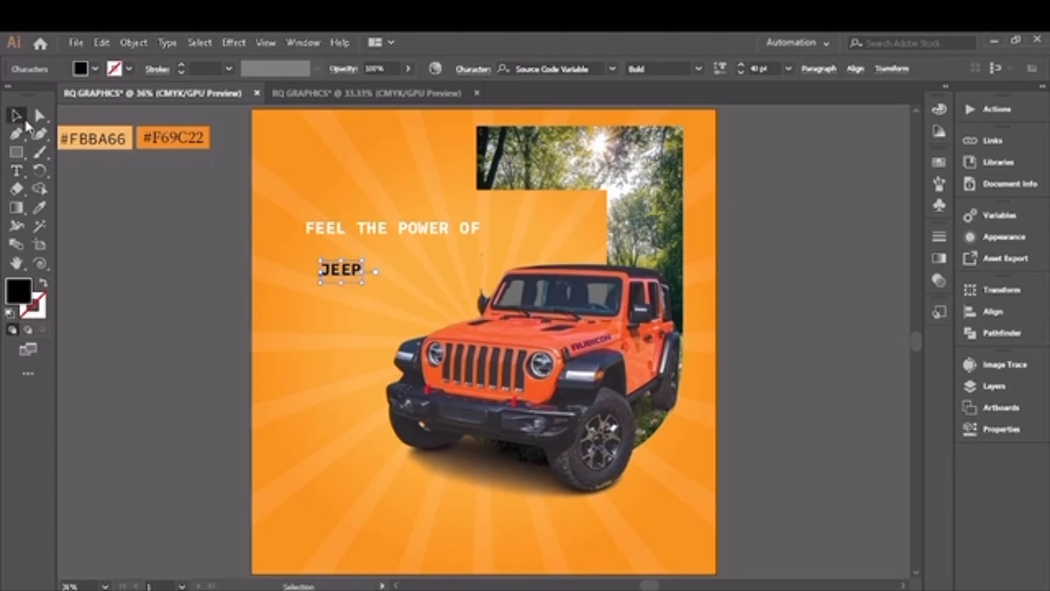
Step: Change the JEEP text to the Source Serif Variable font and give it a white fill
click(613, 65)
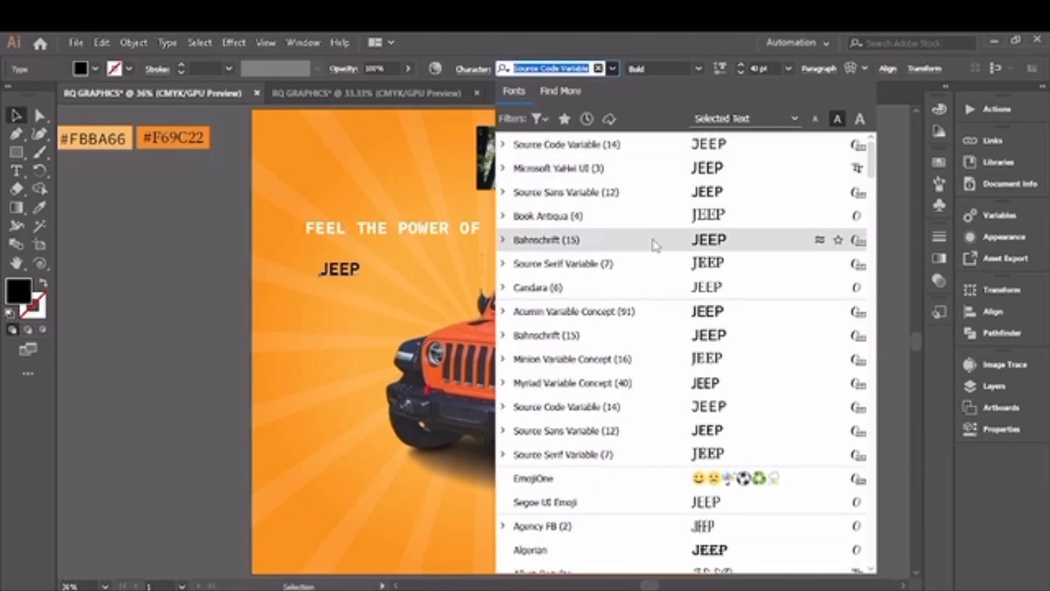
click(666, 265)
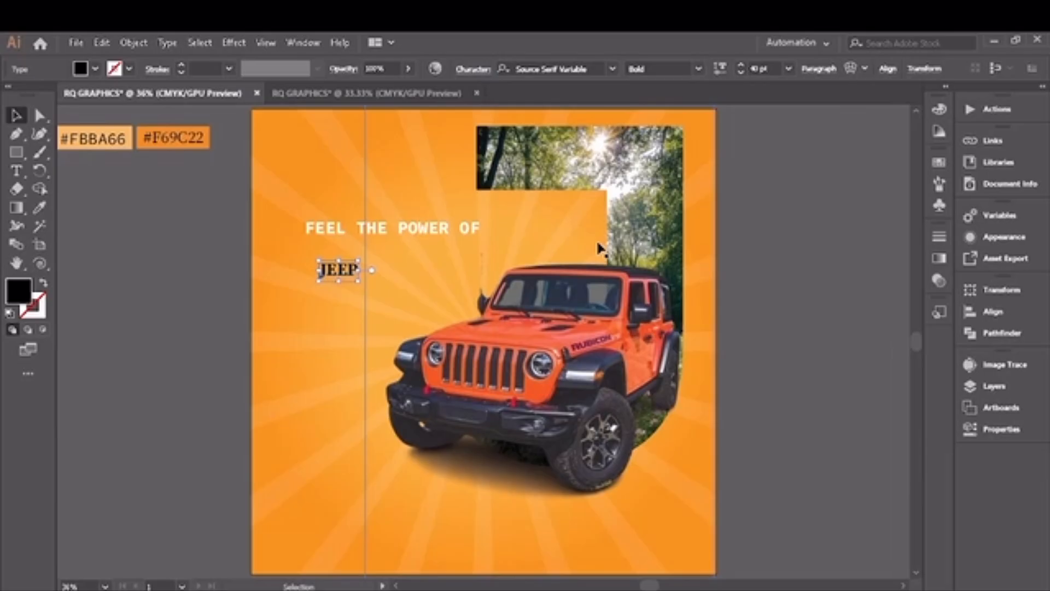
click(95, 68)
click(33, 96)
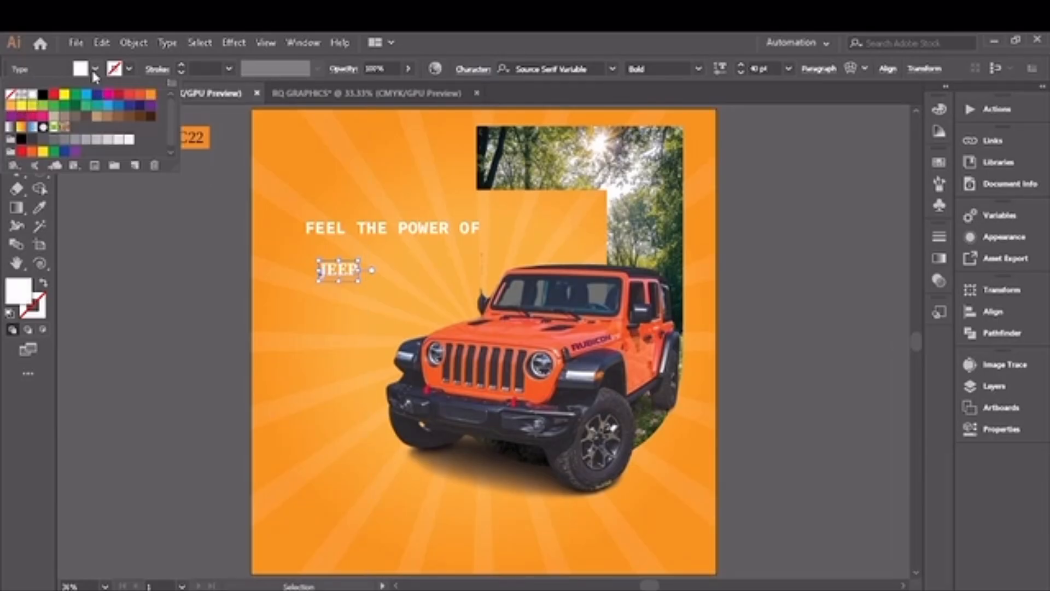
click(91, 67)
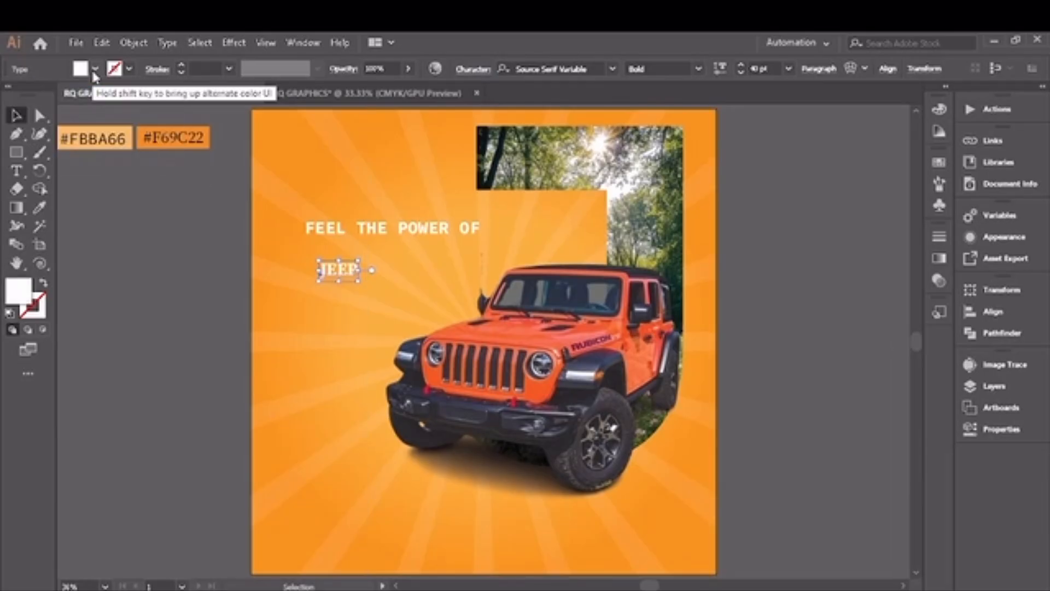
Step: Enlarge the JEEP text until it nearly matches the tagline's width and position it directly under the tagline
click(742, 65)
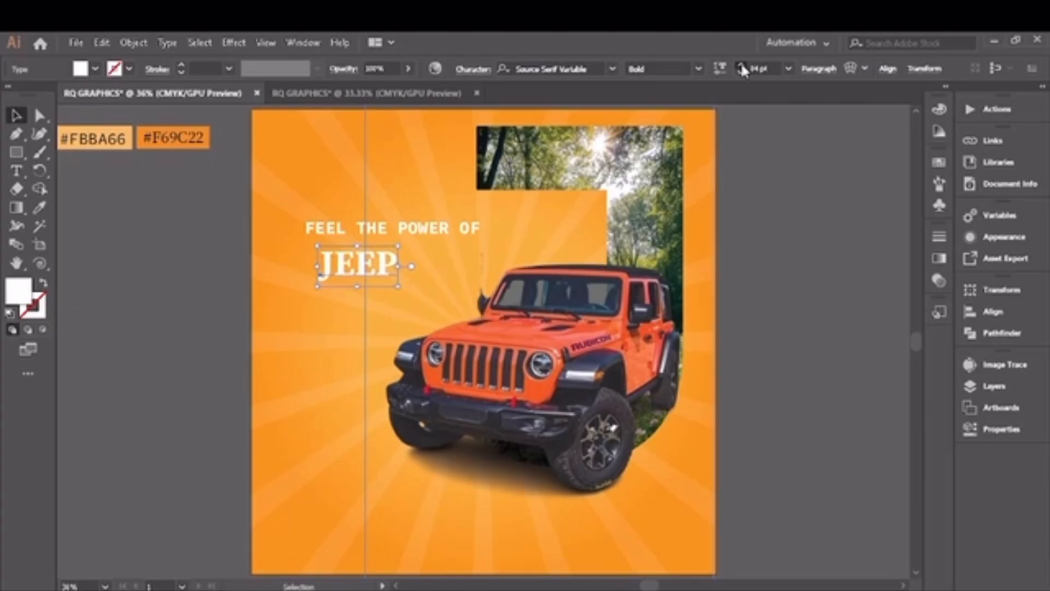
drag(741, 65, 742, 65)
drag(399, 262, 389, 279)
drag(741, 65, 741, 65)
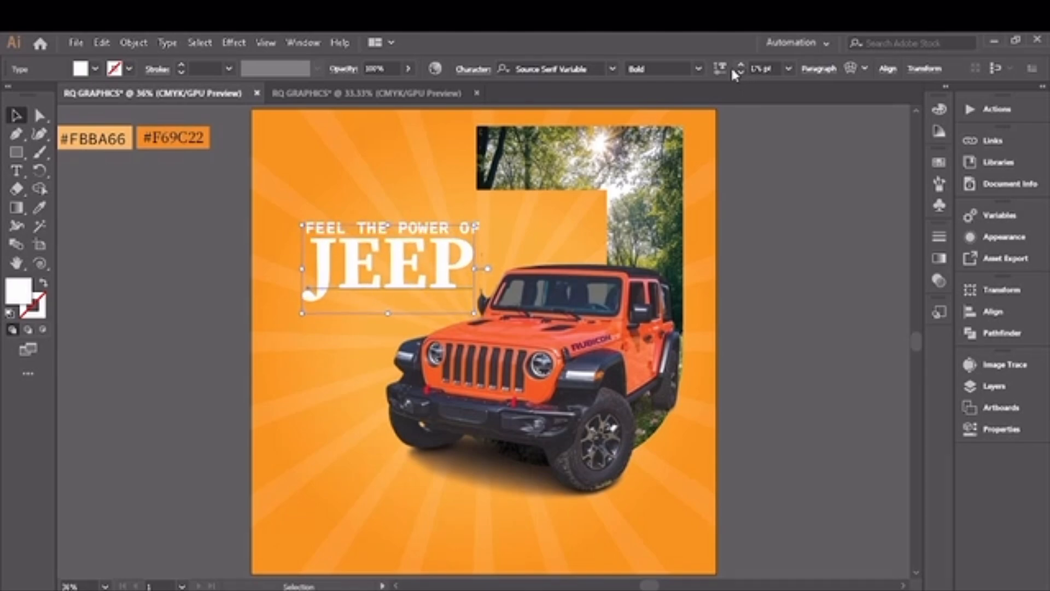
click(136, 307)
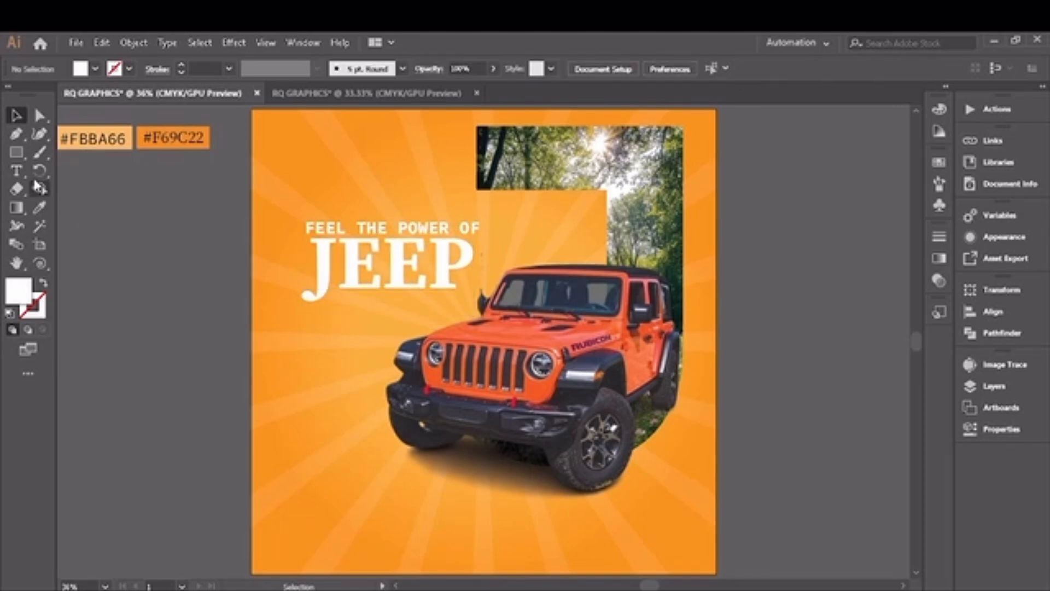
Step: Create a placeholder text object beside the artboard and set its font size to 9 pt
click(18, 171)
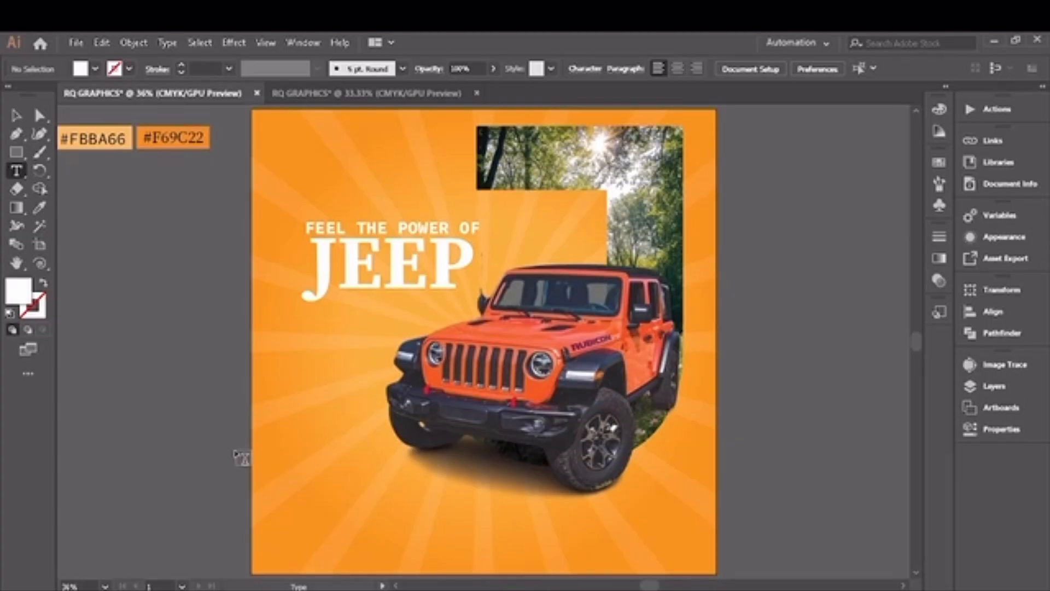
click(157, 342)
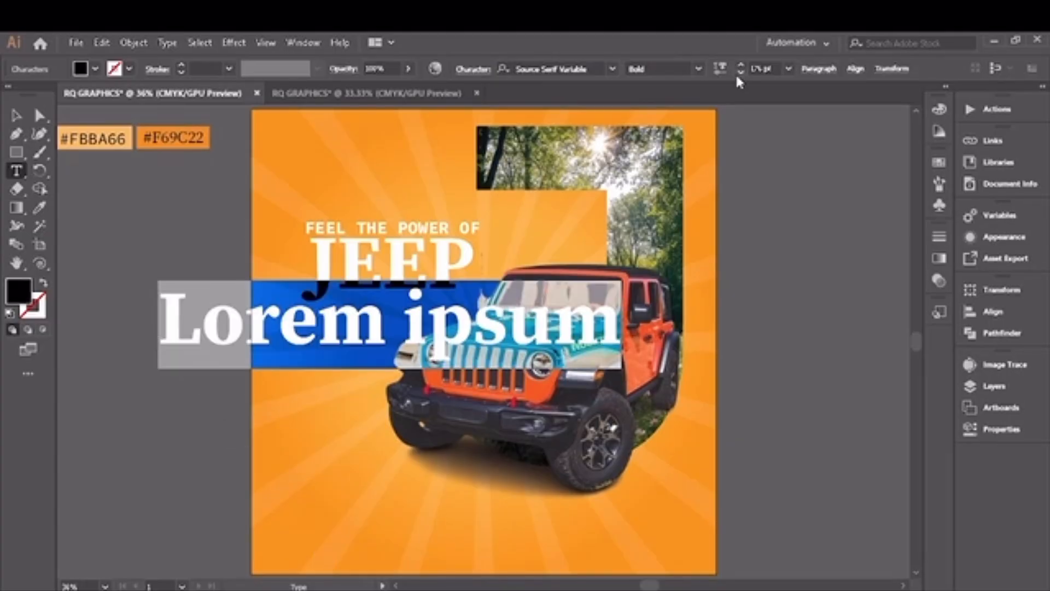
click(788, 68)
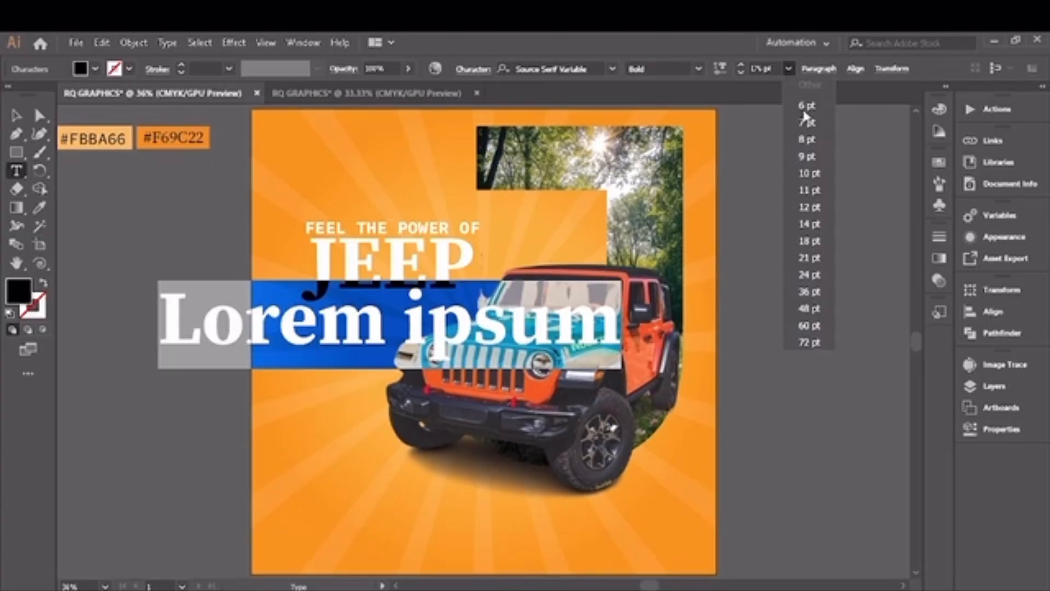
click(811, 156)
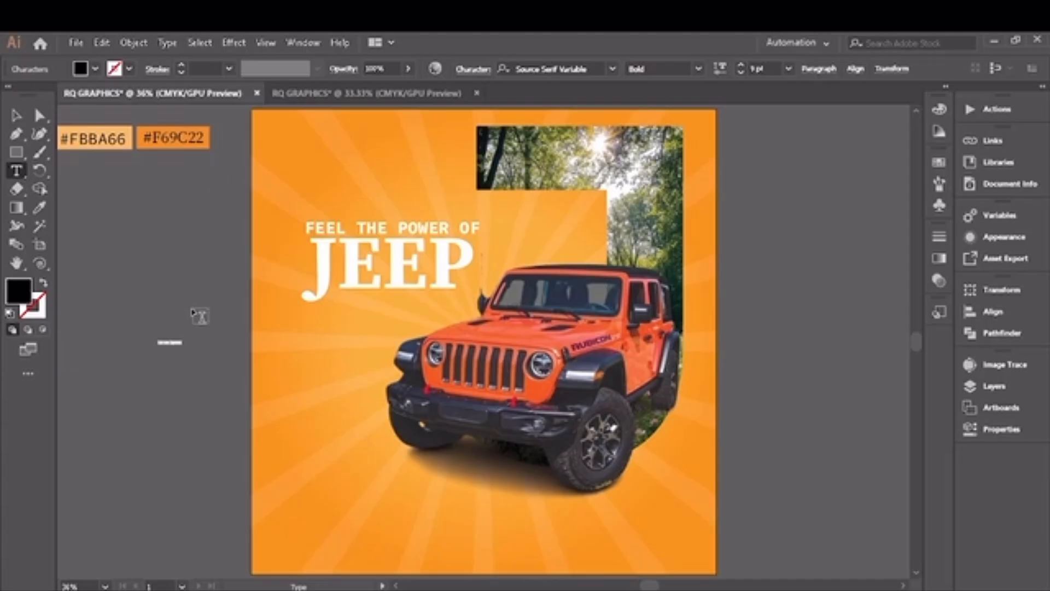
Step: Add an area-type block of placeholder text along the artboard's lower edge and fill it with white
drag(299, 542, 694, 569)
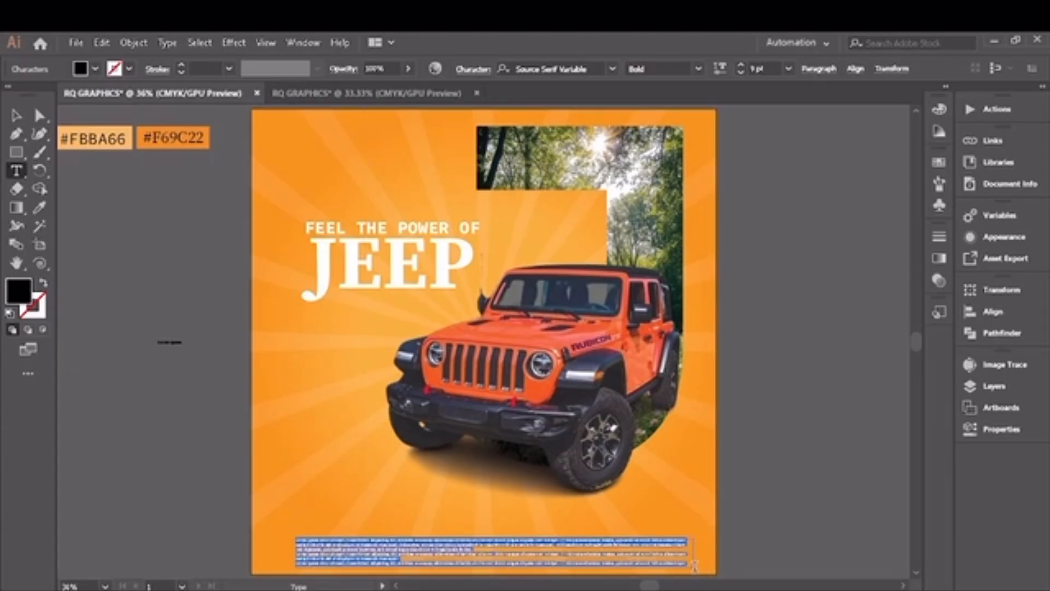
click(94, 71)
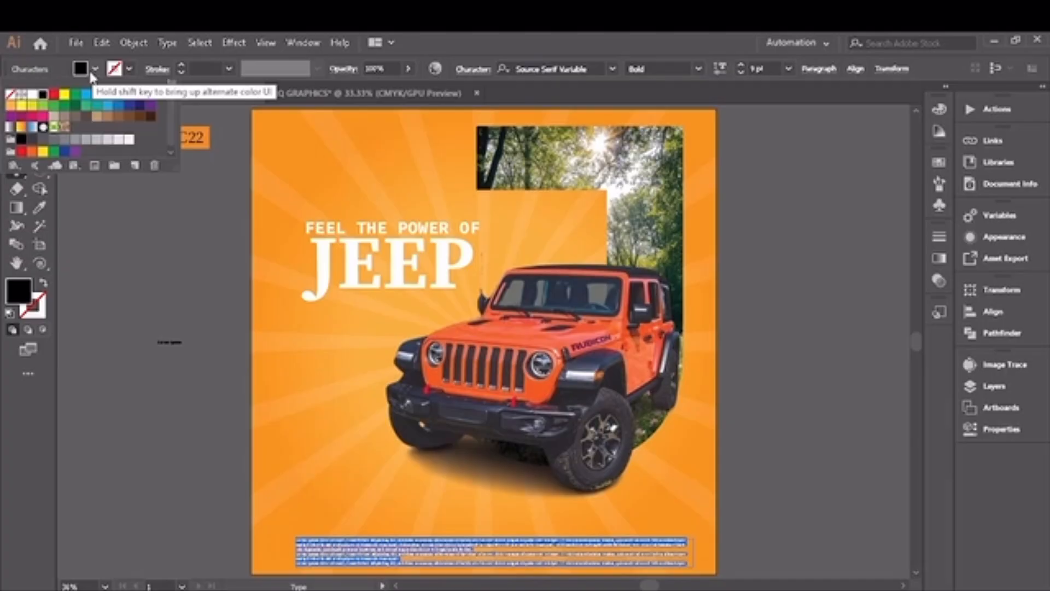
click(33, 94)
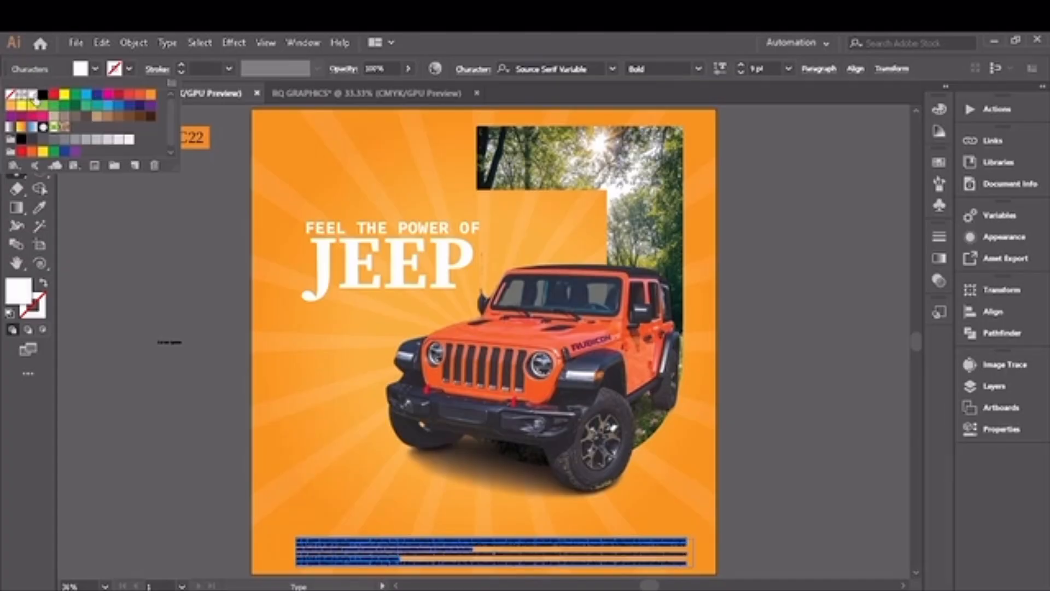
click(95, 70)
Step: Move the white paragraph slightly up from the artboard's lower edge and remove the stray placeholder text beside the artboard
click(16, 115)
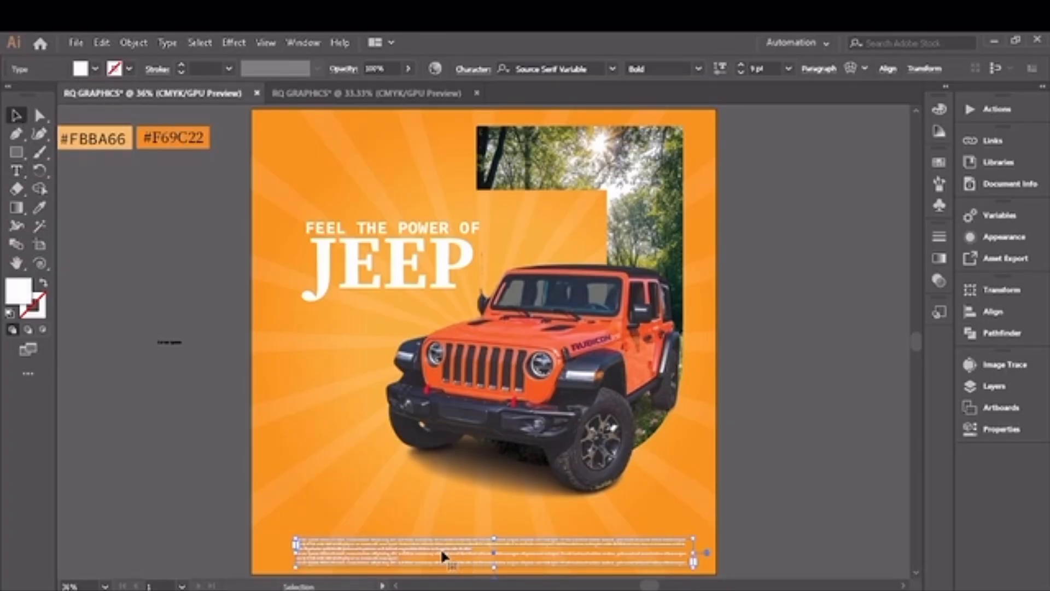
drag(441, 547, 433, 538)
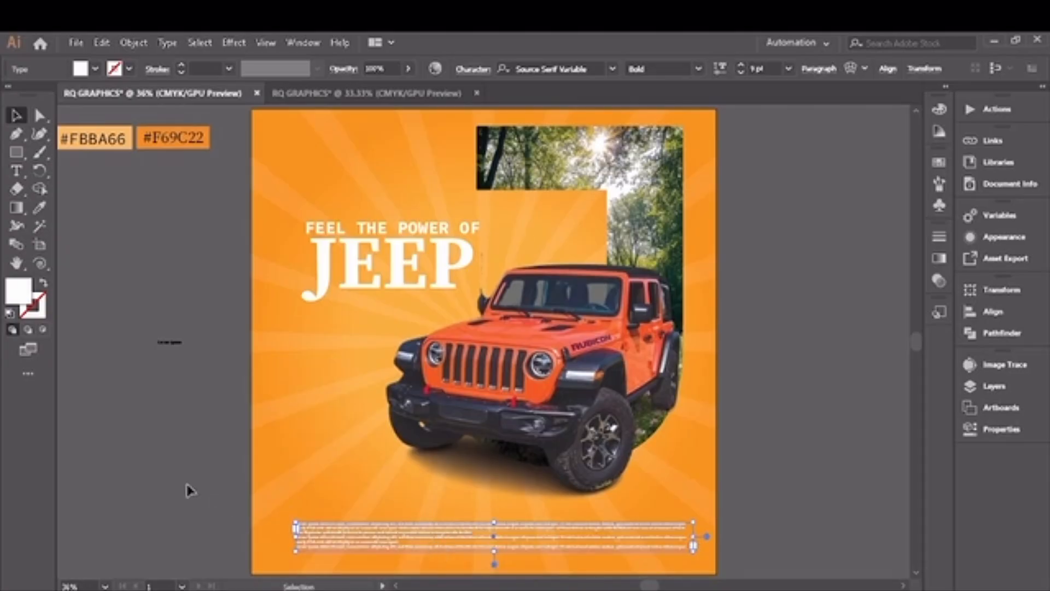
click(172, 344)
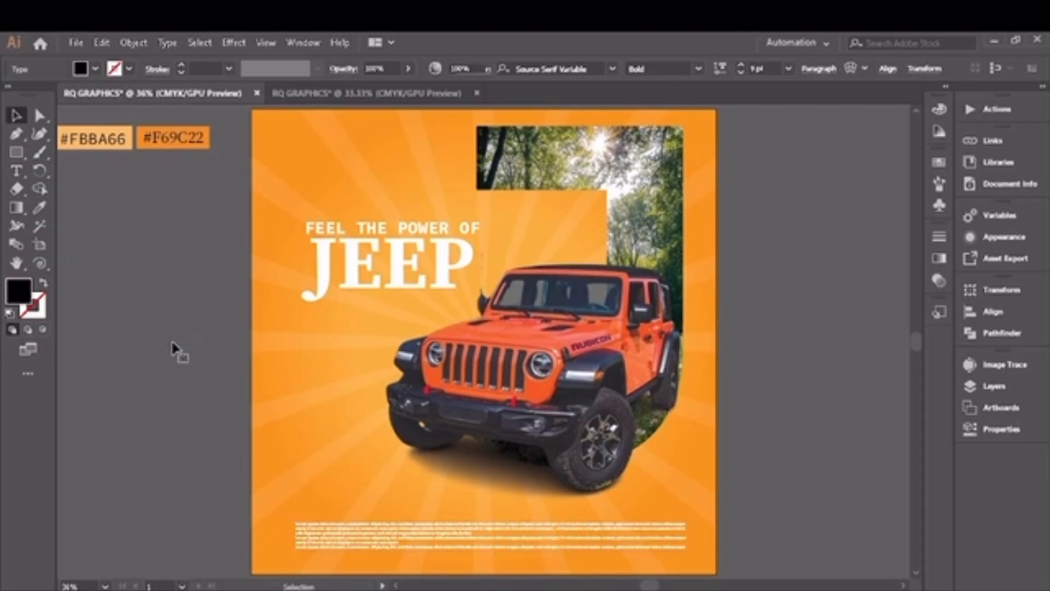